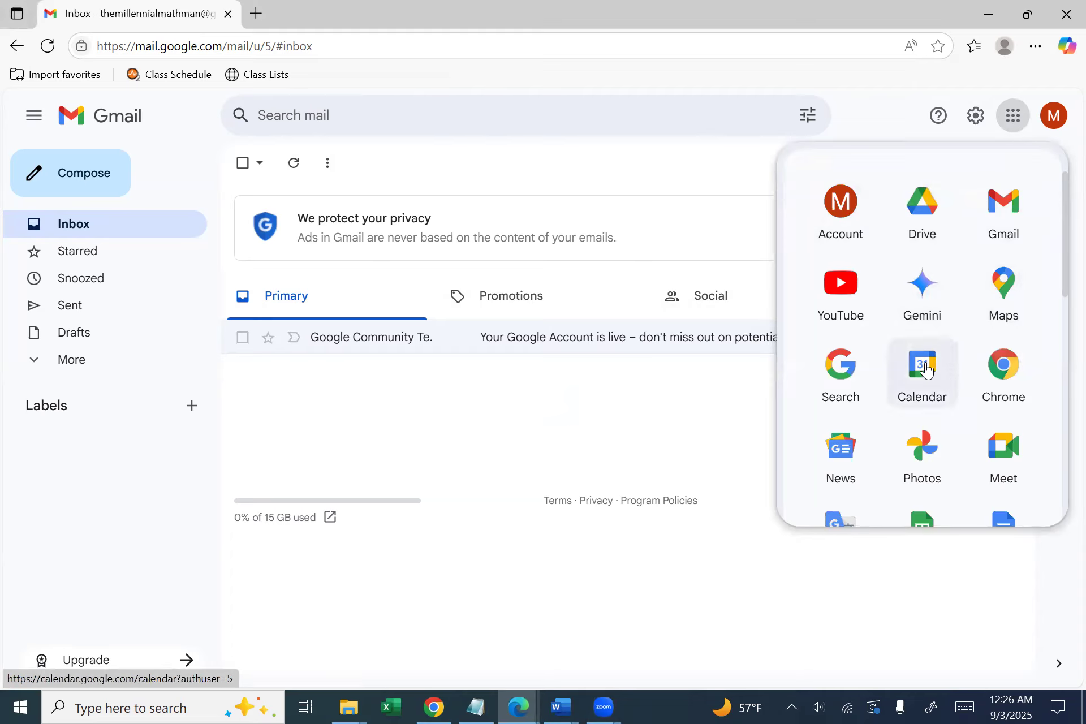
Switch from Gmail to Google Sheets and create a blank spreadsheet
{"action": "scroll", "coordinate": [926, 369], "scroll_direction": "down", "scroll_amount": 1}
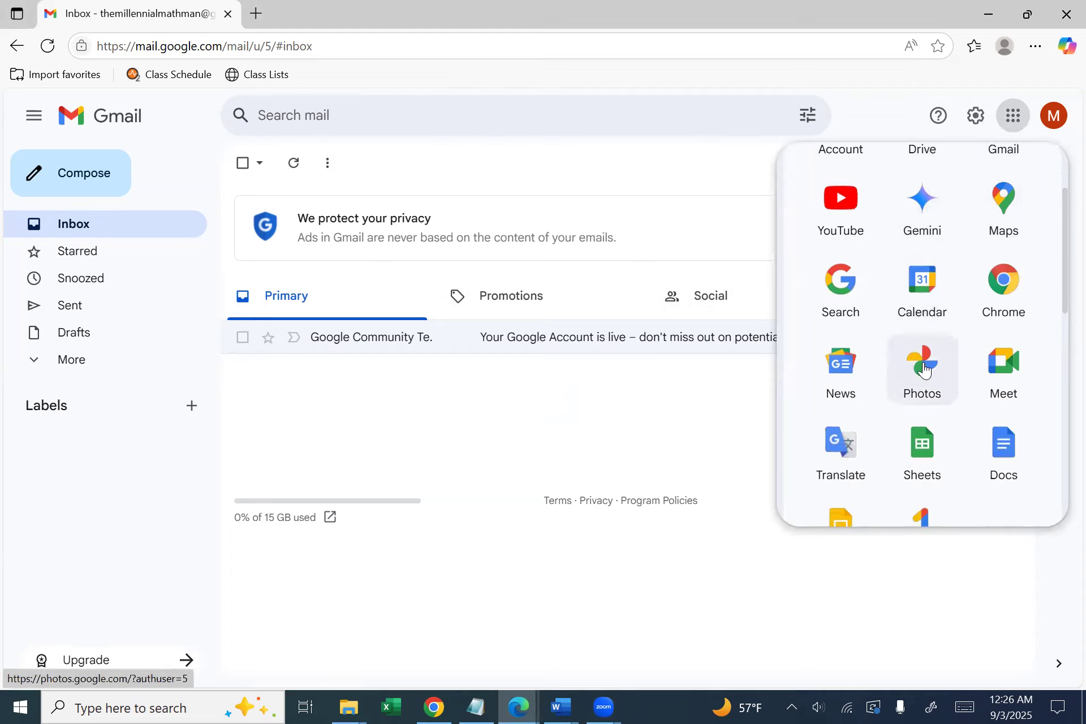
{"action": "left_click", "coordinate": [923, 453]}
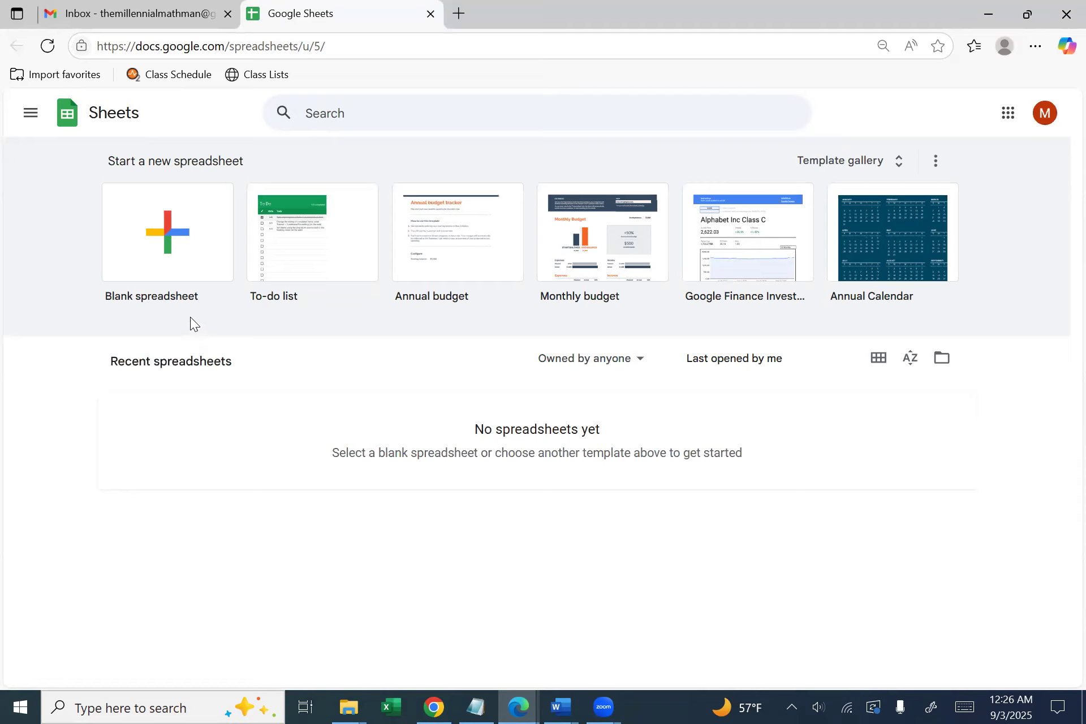
{"action": "left_click", "coordinate": [179, 227]}
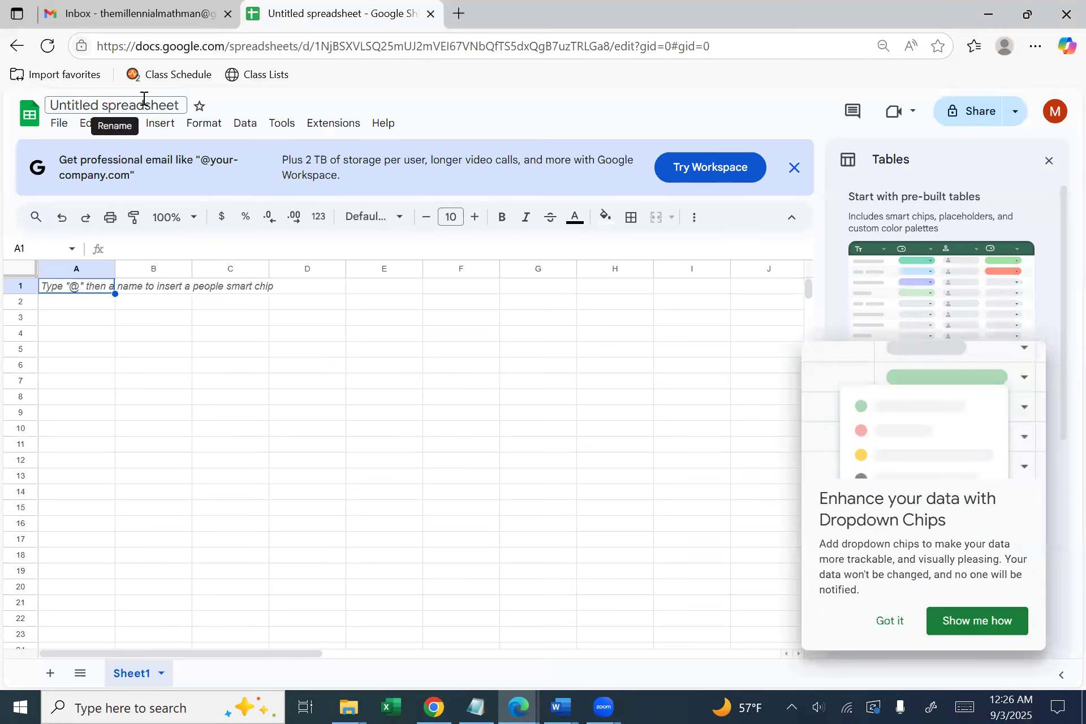
Rename the untitled spreadsheet as My Interests
{"action": "left_click", "coordinate": [143, 102]}
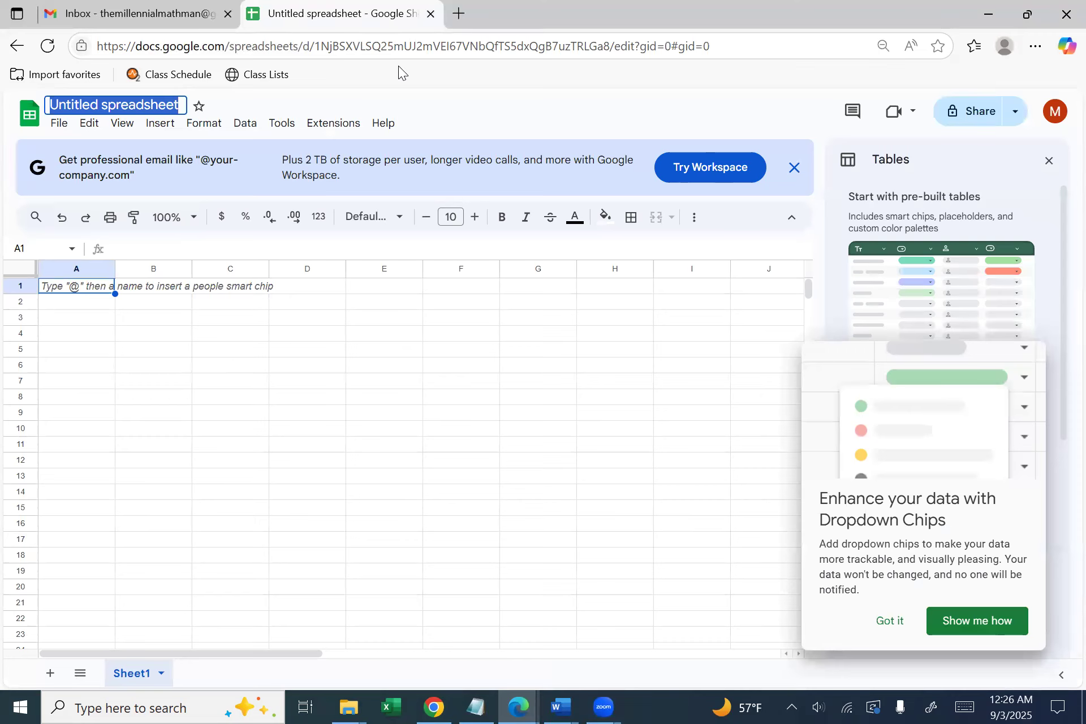
{"action": "type", "text": "My INtere"}
{"action": "key", "text": "BackSpace"}
{"action": "key", "text": "BackSpace"}
{"action": "key", "text": "BackSpace"}
{"action": "key", "text": "BackSpace"}
{"action": "key", "text": "BackSpace"}
{"action": "key", "text": "BackSpace"}
{"action": "type", "text": "Interests"}
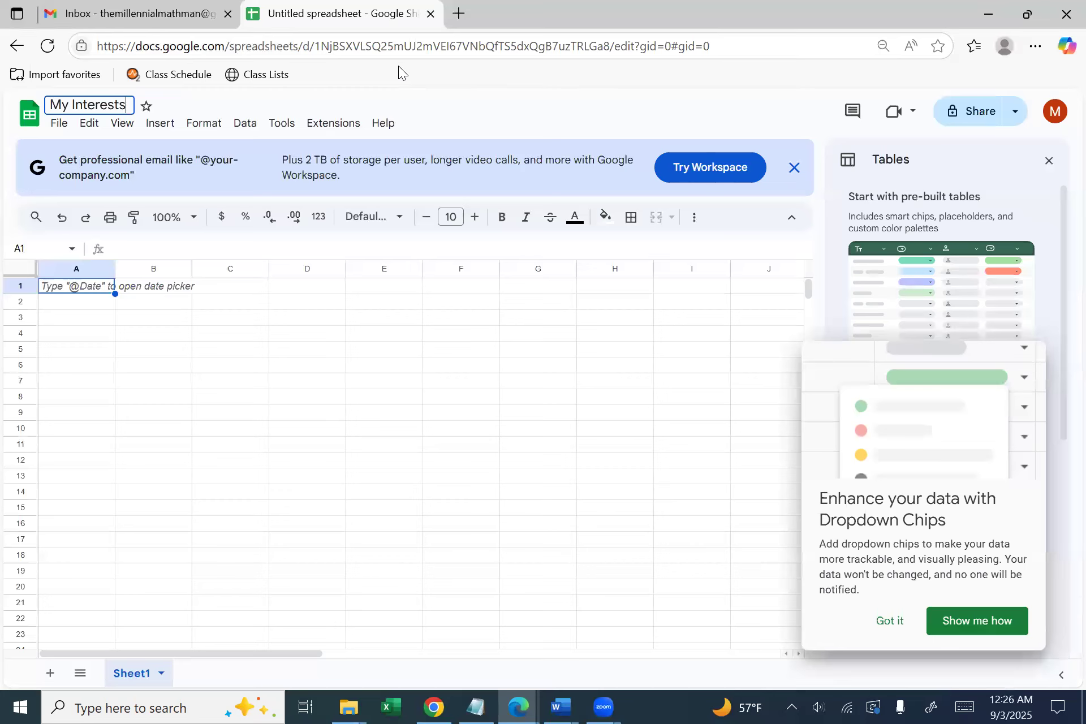
{"action": "key", "text": "Return"}
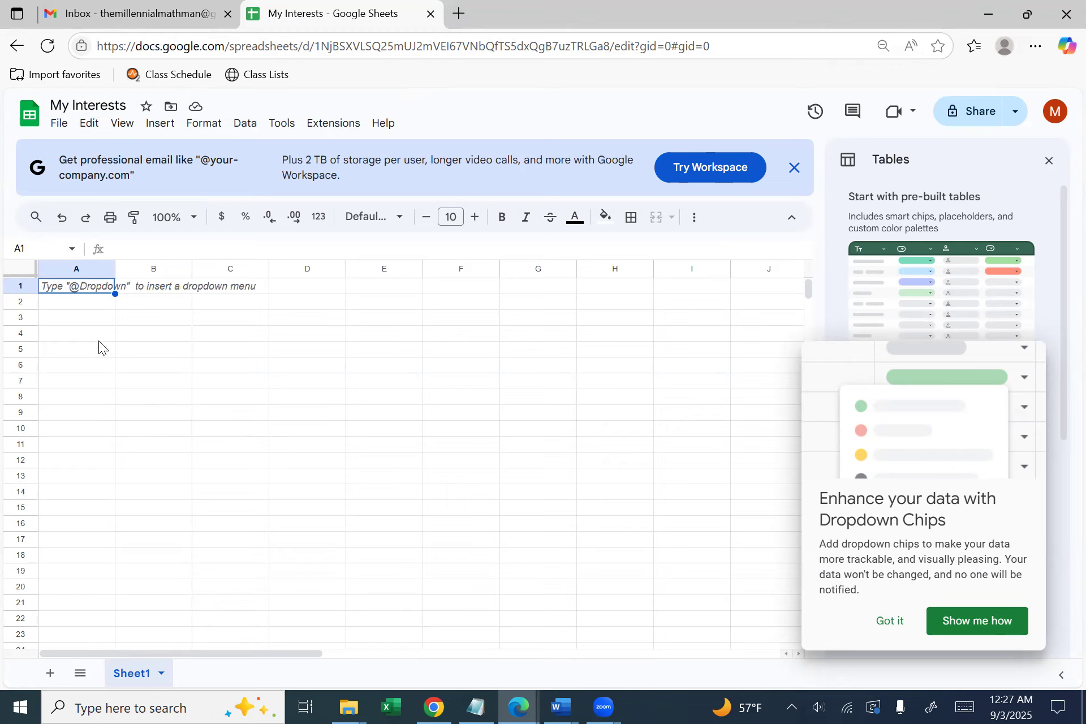
Examine individual cells by selecting several of them one at a time across the empty sheet
{"action": "left_click", "coordinate": [99, 305]}
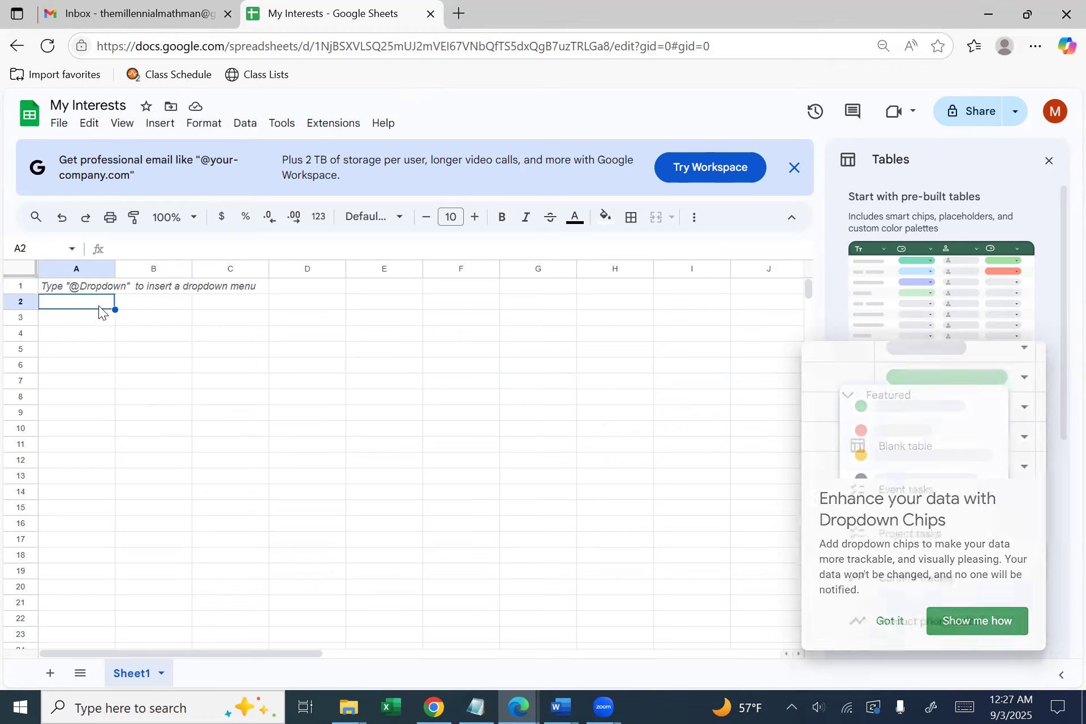
{"action": "left_click", "coordinate": [164, 300]}
{"action": "left_click", "coordinate": [255, 306]}
{"action": "left_click", "coordinate": [365, 304]}
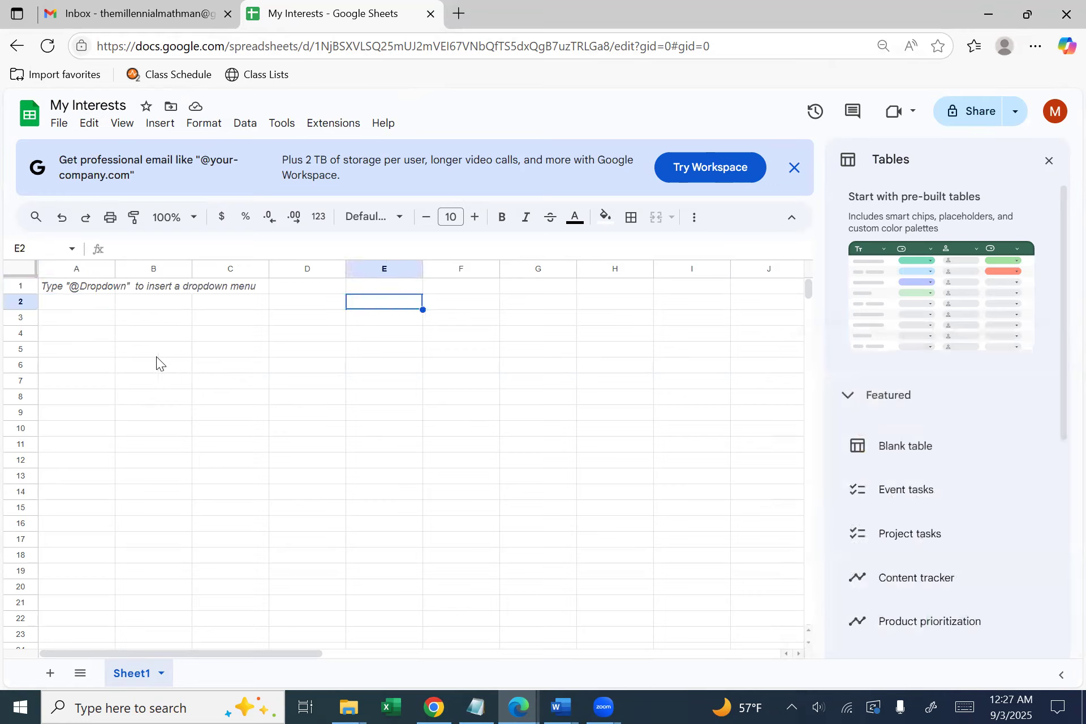
{"action": "left_click", "coordinate": [156, 354]}
{"action": "left_click", "coordinate": [317, 354]}
{"action": "left_click", "coordinate": [140, 344]}
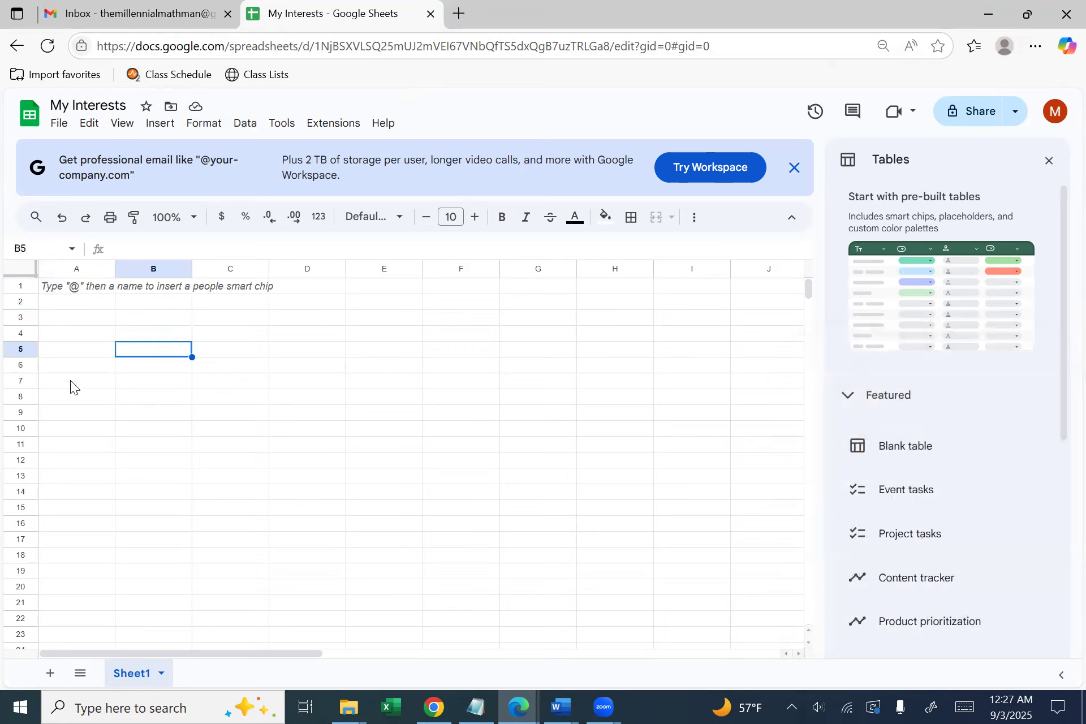
{"action": "left_click", "coordinate": [102, 416]}
{"action": "left_click", "coordinate": [249, 411]}
{"action": "left_click", "coordinate": [274, 350]}
{"action": "left_click", "coordinate": [162, 350]}
{"action": "left_click", "coordinate": [215, 328]}
{"action": "left_click", "coordinate": [127, 378]}
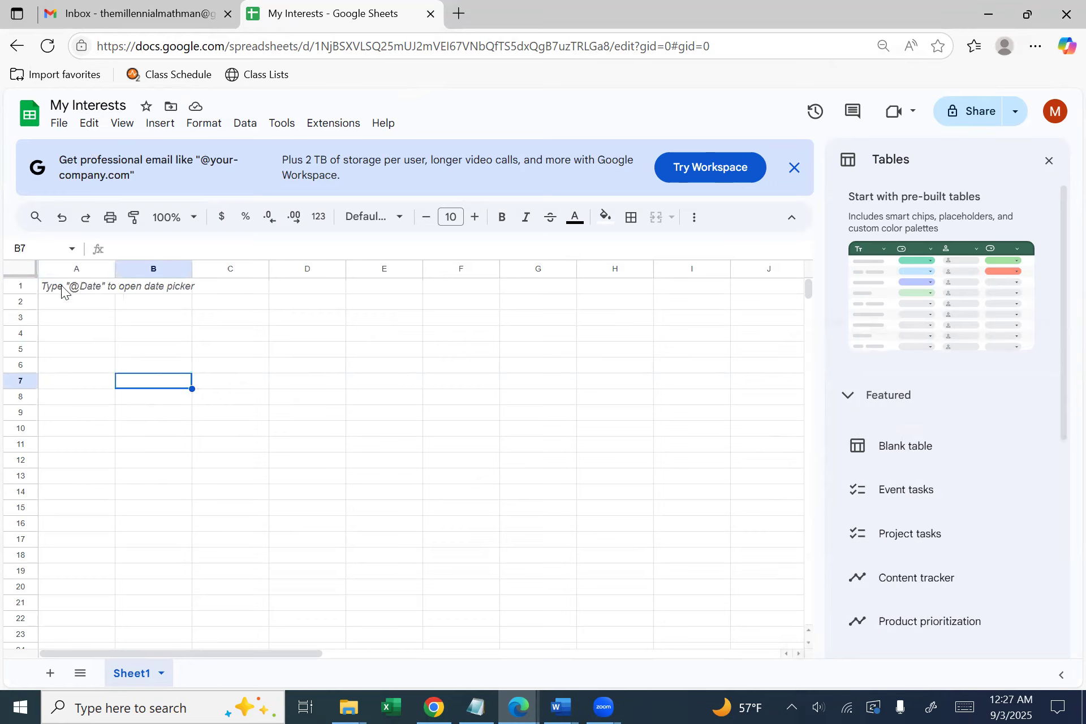
Examine the sheet's columns by highlighting whole columns A through F one after another
{"action": "left_click", "coordinate": [78, 269]}
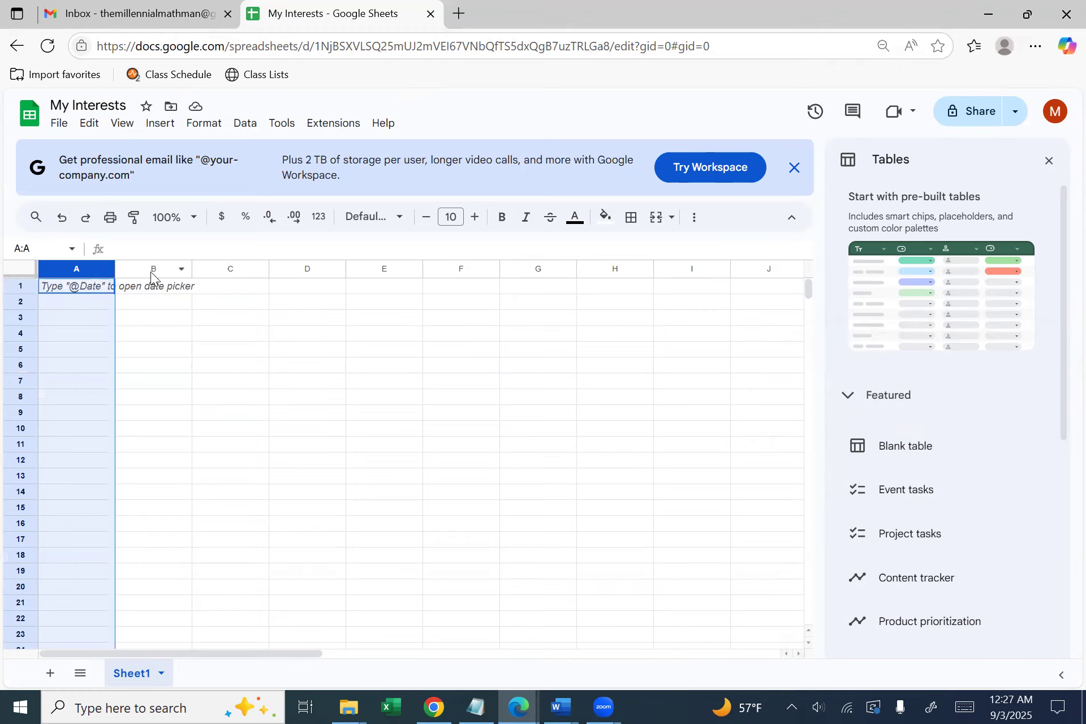
{"action": "left_click", "coordinate": [154, 272]}
{"action": "left_click", "coordinate": [215, 272]}
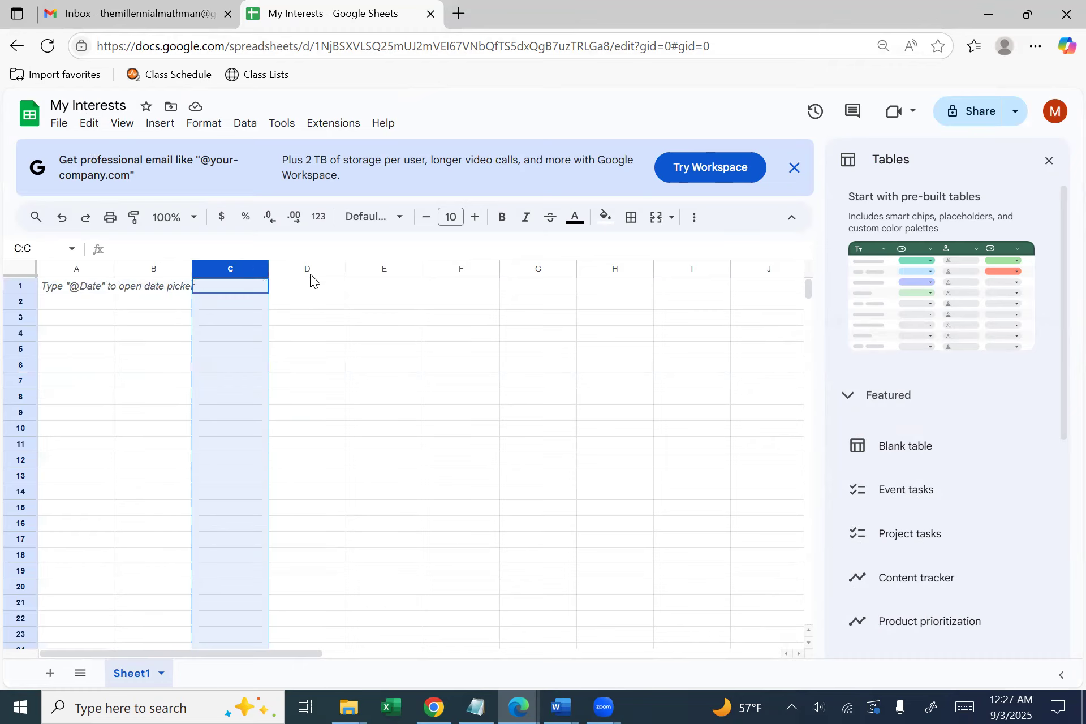
{"action": "left_click", "coordinate": [310, 274]}
{"action": "left_click", "coordinate": [377, 268]}
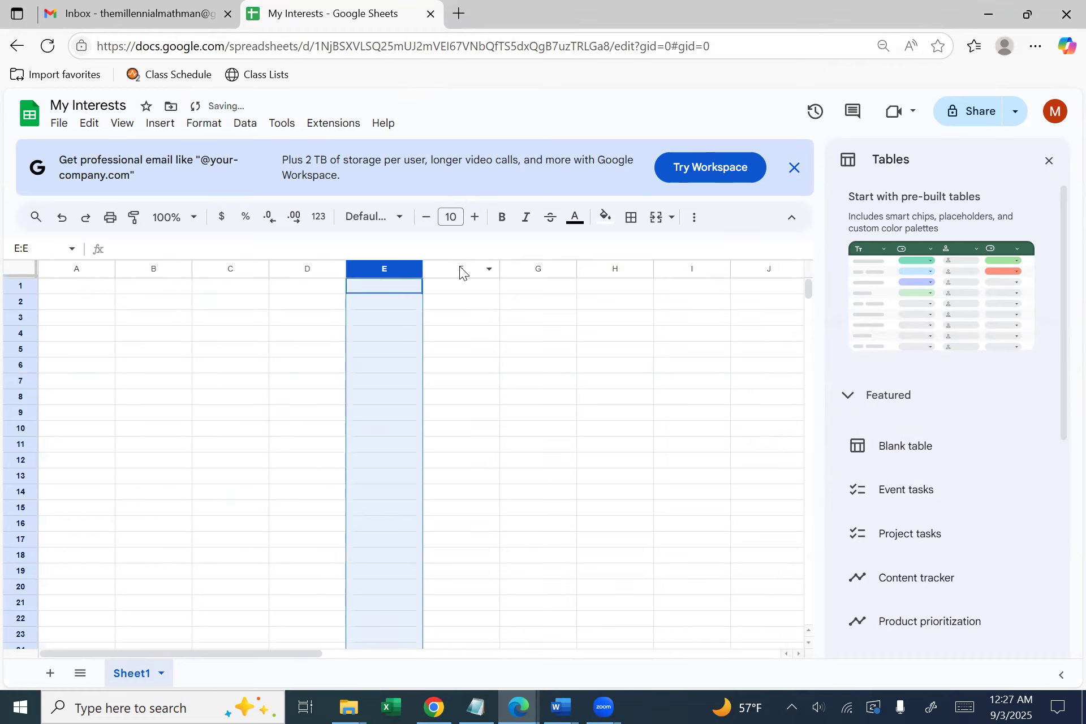
{"action": "left_click", "coordinate": [459, 266]}
Examine the sheet's rows by highlighting whole rows 1 through 6 one after another
{"action": "left_click", "coordinate": [19, 285]}
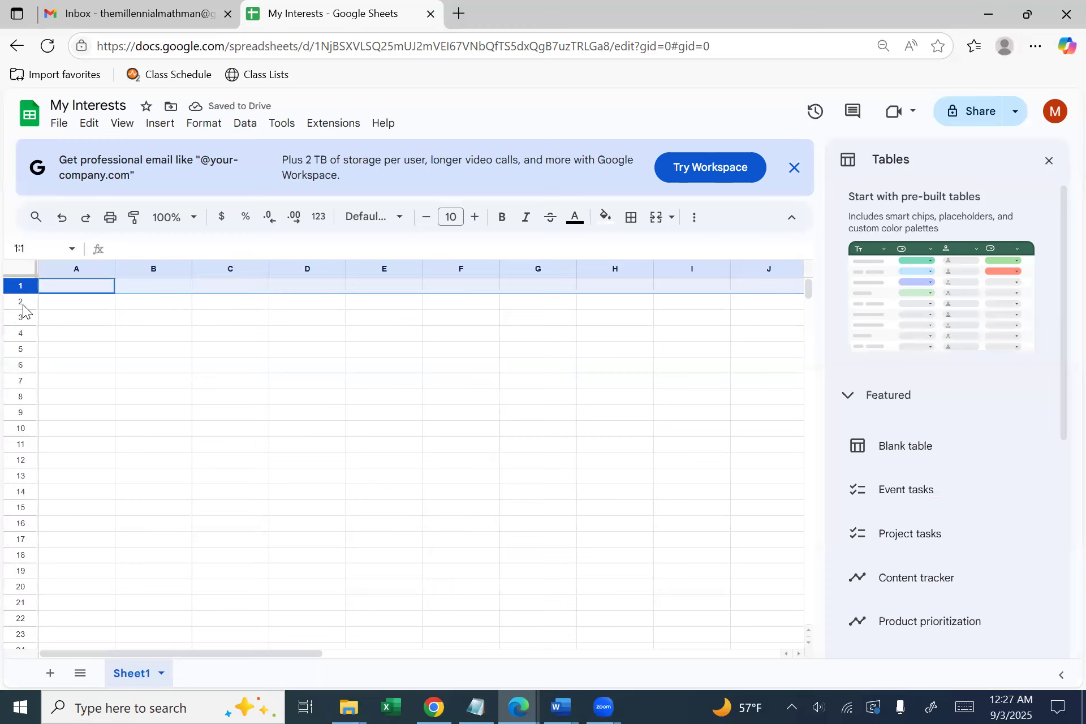
{"action": "left_click", "coordinate": [19, 301]}
{"action": "left_click", "coordinate": [20, 318]}
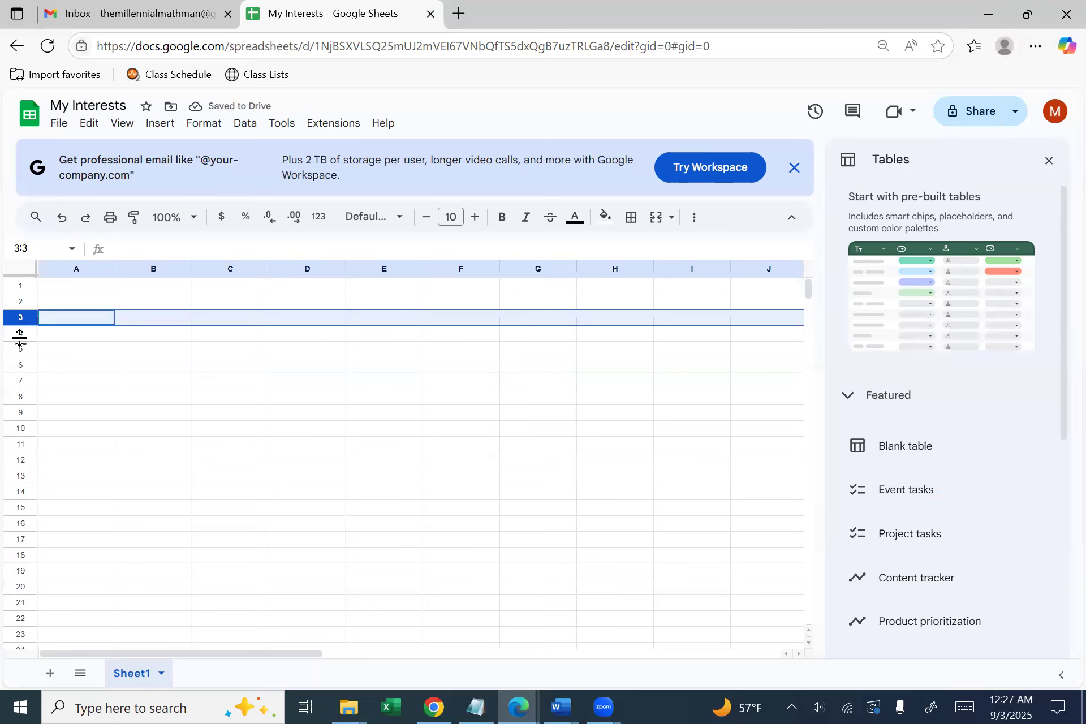
{"action": "left_click", "coordinate": [21, 335]}
{"action": "left_click", "coordinate": [20, 350]}
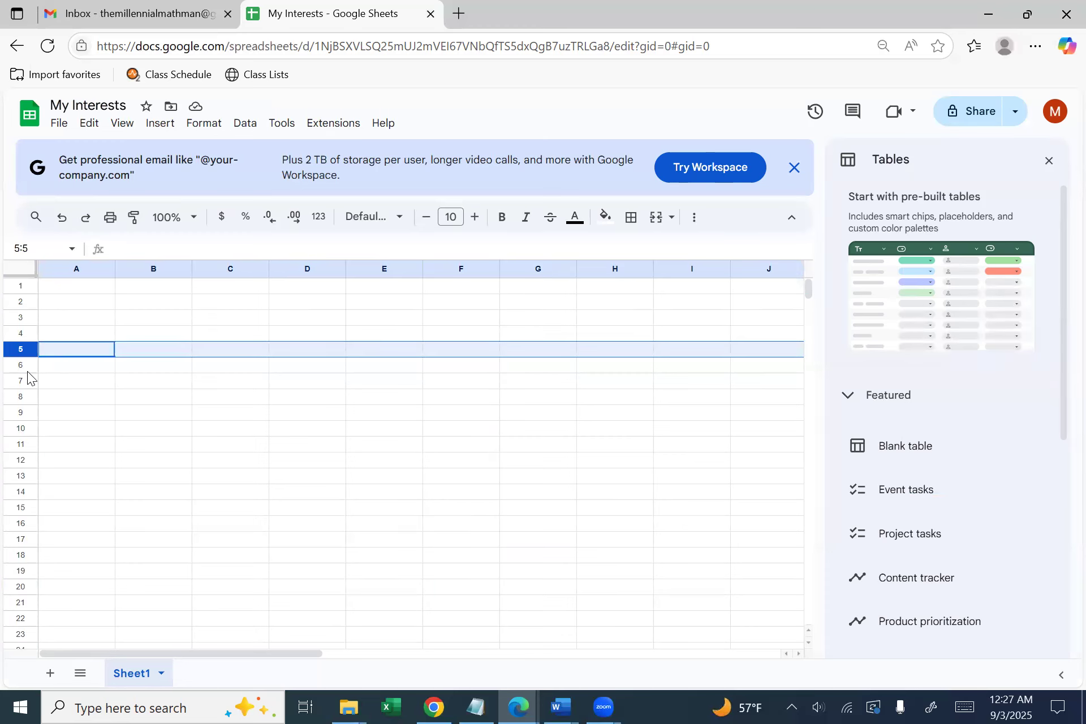
{"action": "left_click", "coordinate": [20, 365]}
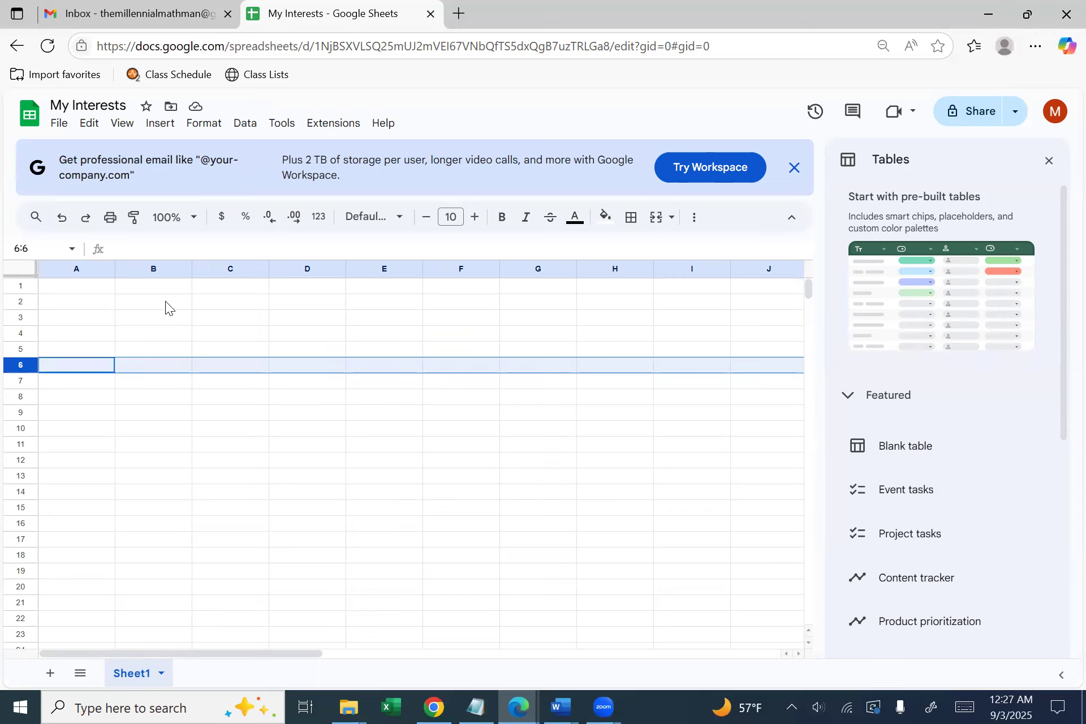
Examine cell addressing by selecting column B, cells B6, B4 and B2, and a block of cells starting at B2
{"action": "left_click", "coordinate": [153, 268]}
{"action": "left_click", "coordinate": [139, 363]}
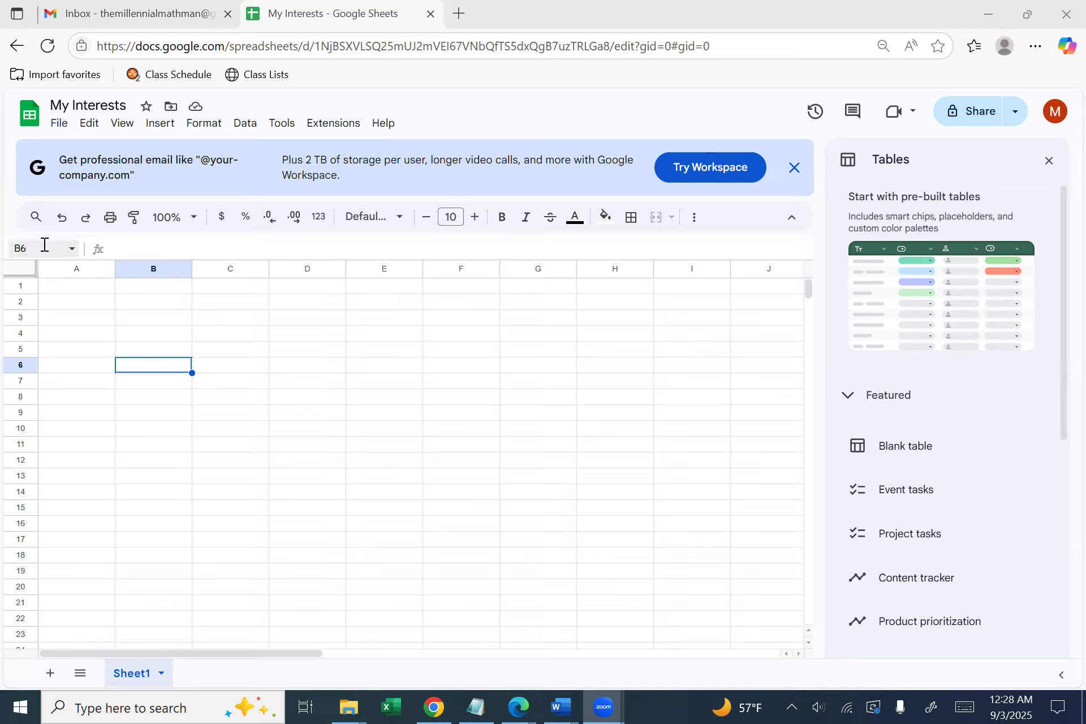
{"action": "left_click", "coordinate": [155, 338]}
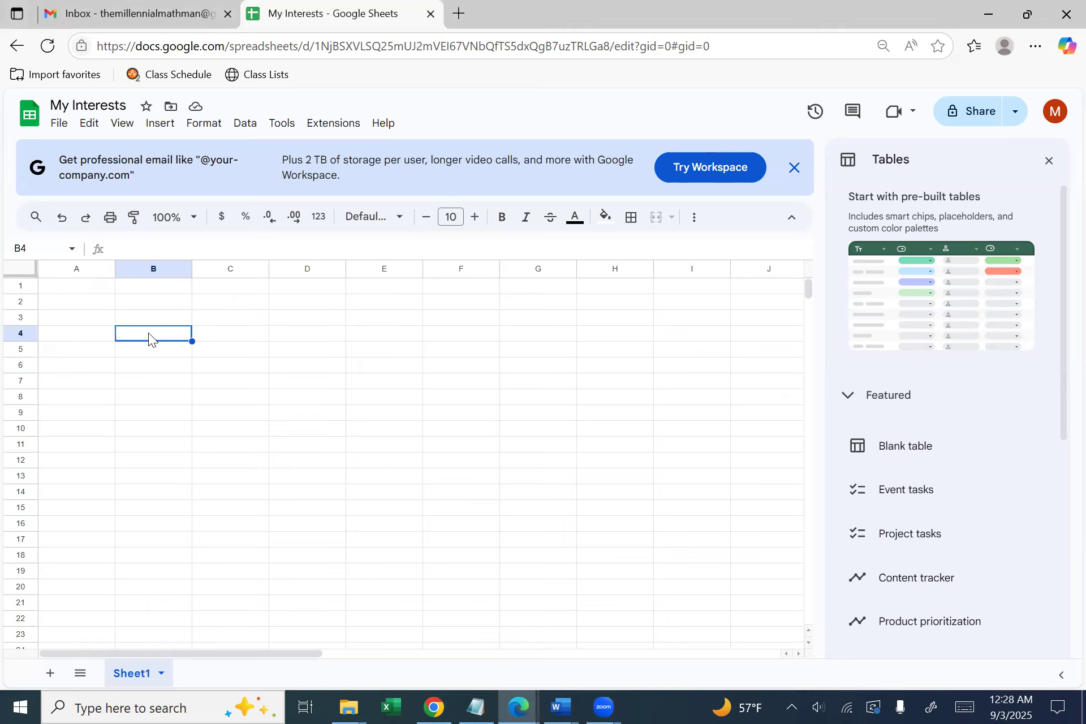
{"action": "left_click", "coordinate": [143, 303]}
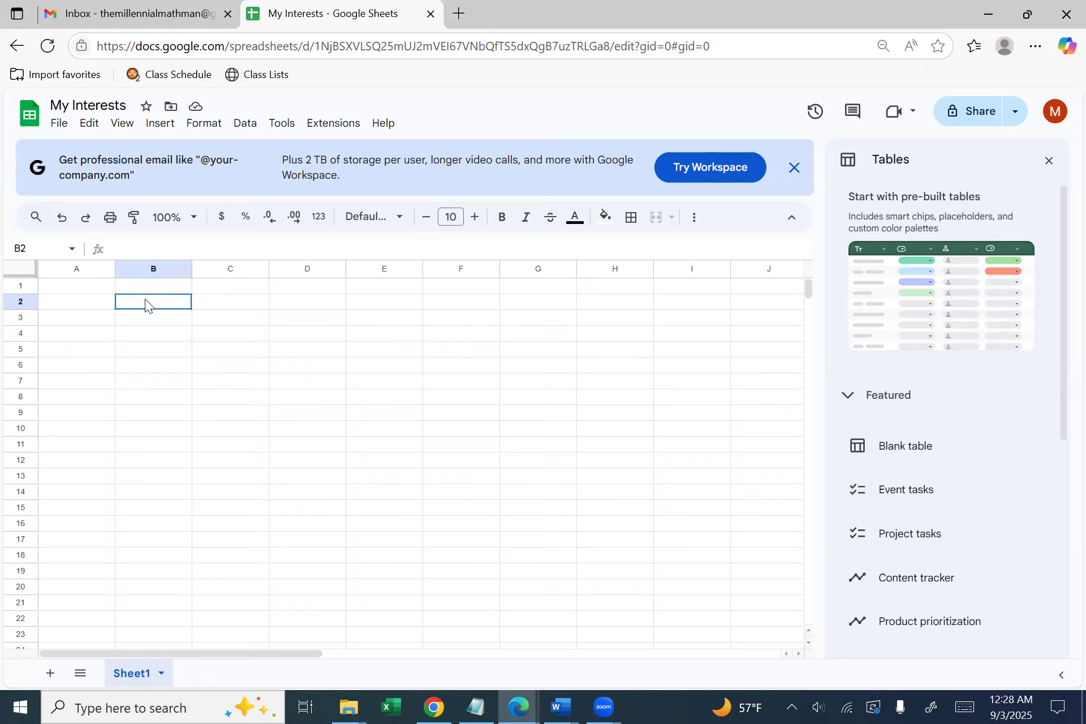
{"action": "left_click_drag", "start_coordinate": [147, 299], "coordinate": [361, 440]}
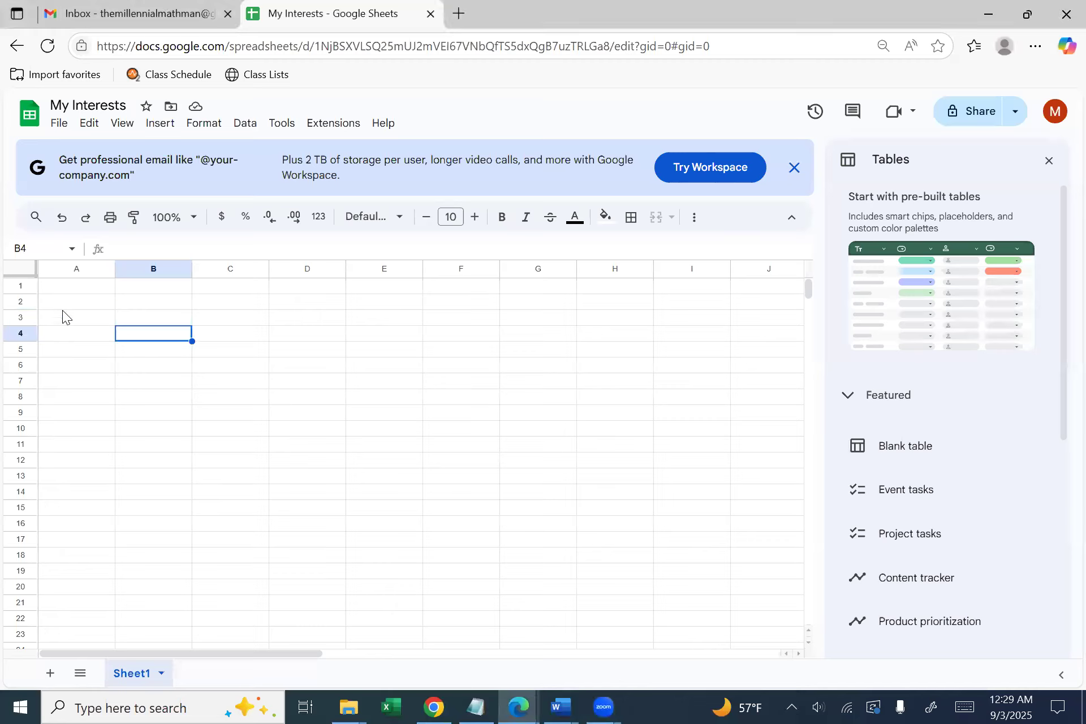
Enter the column headers Topic, Why I Like It and Rating (1 - 10) in cells A1 to C1
{"action": "left_click", "coordinate": [66, 287]}
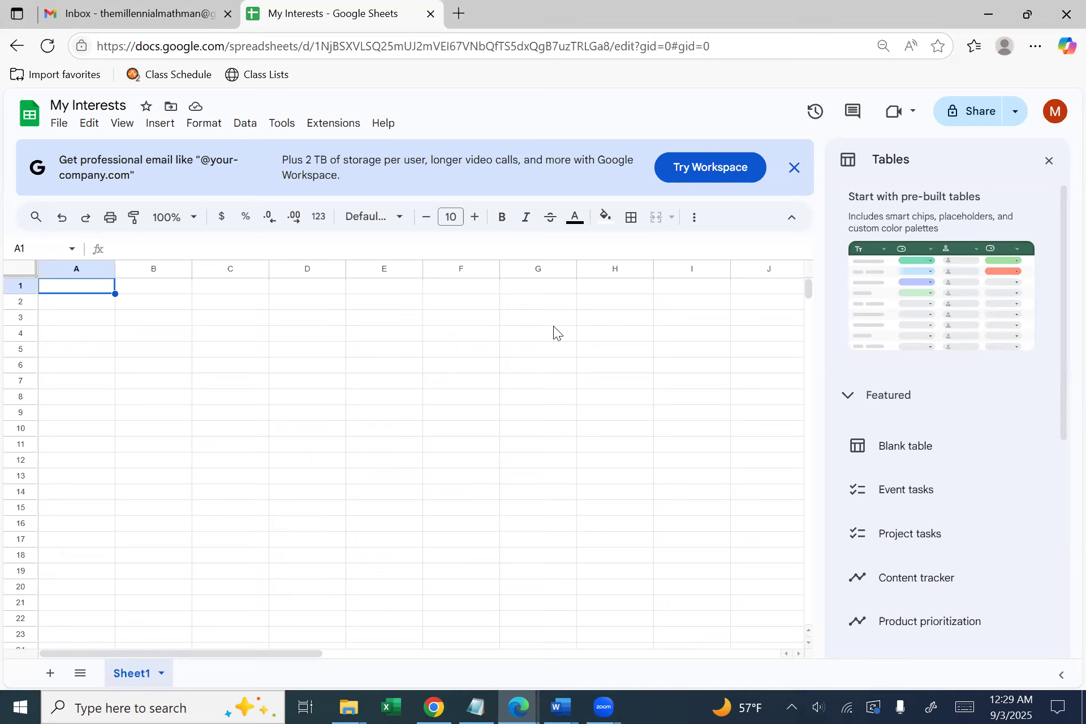
{"action": "type", "text": "Topic"}
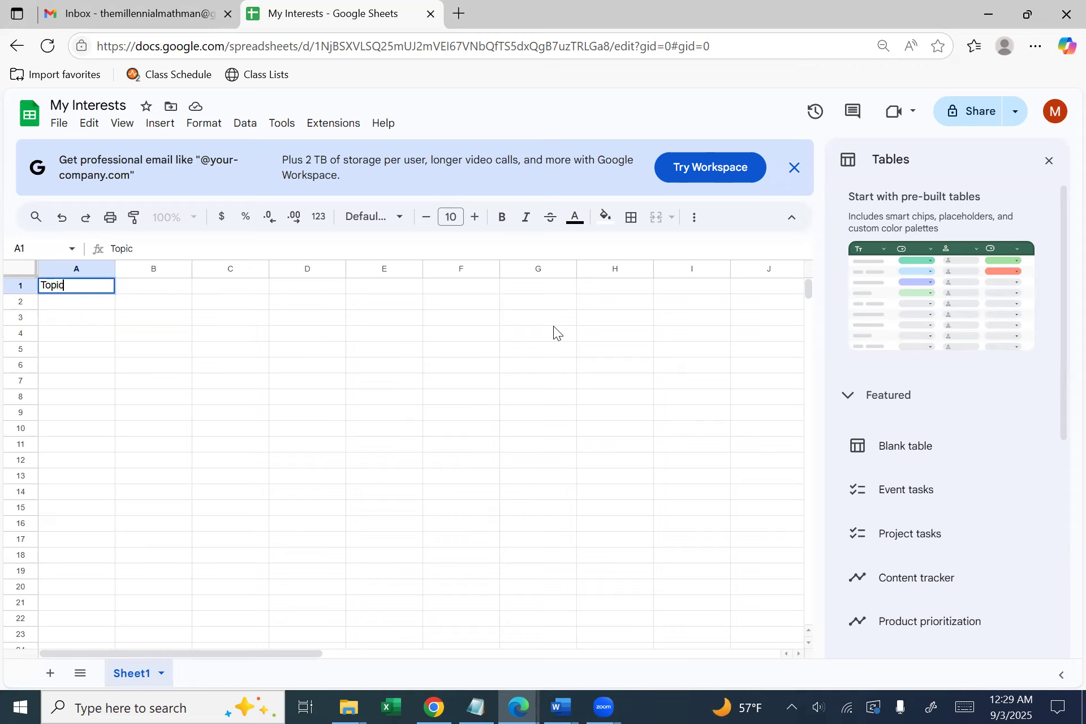
{"action": "key", "text": "Tab"}
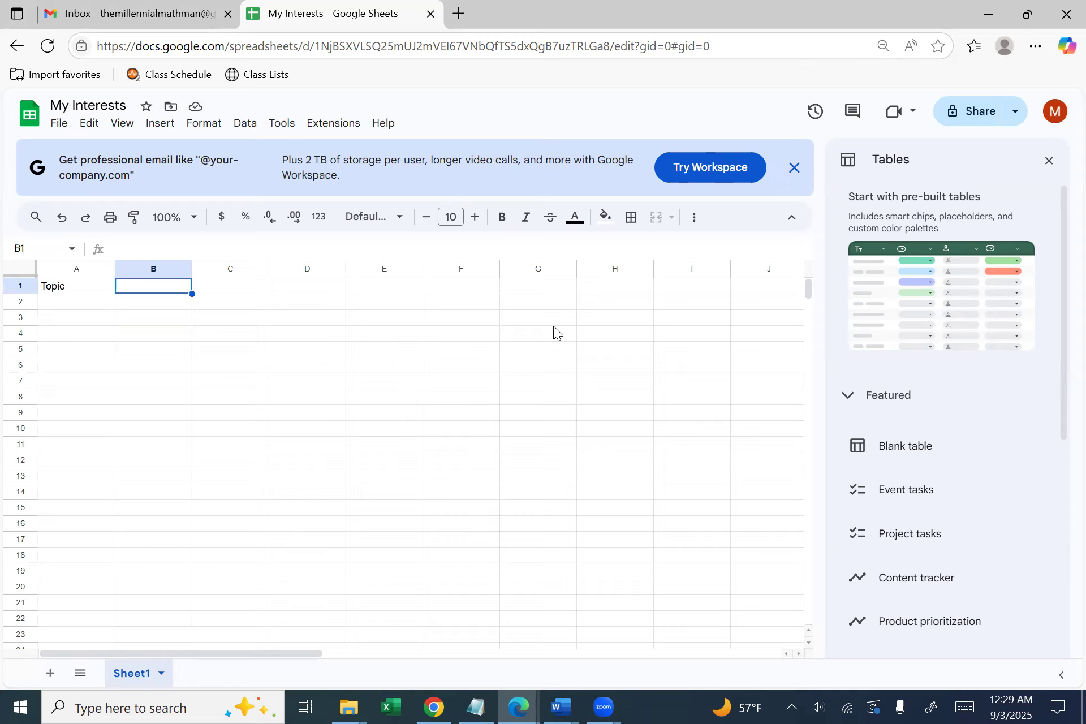
{"action": "type", "text": "Why I"}
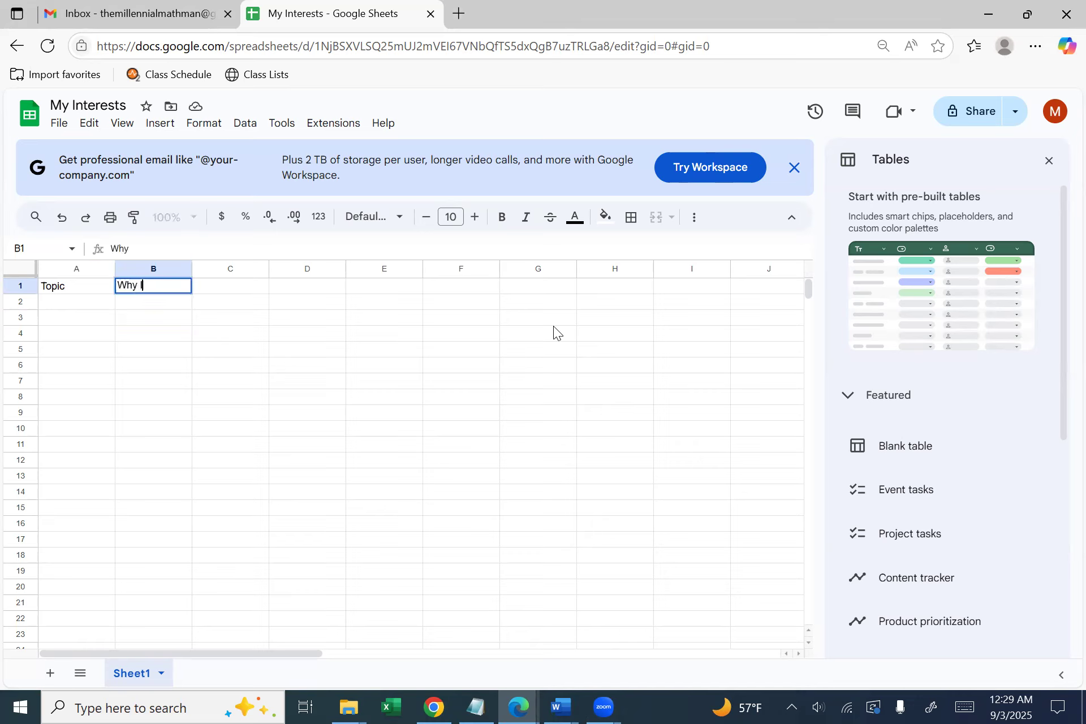
{"action": "type", "text": " Like It"}
{"action": "key", "text": "Tab"}
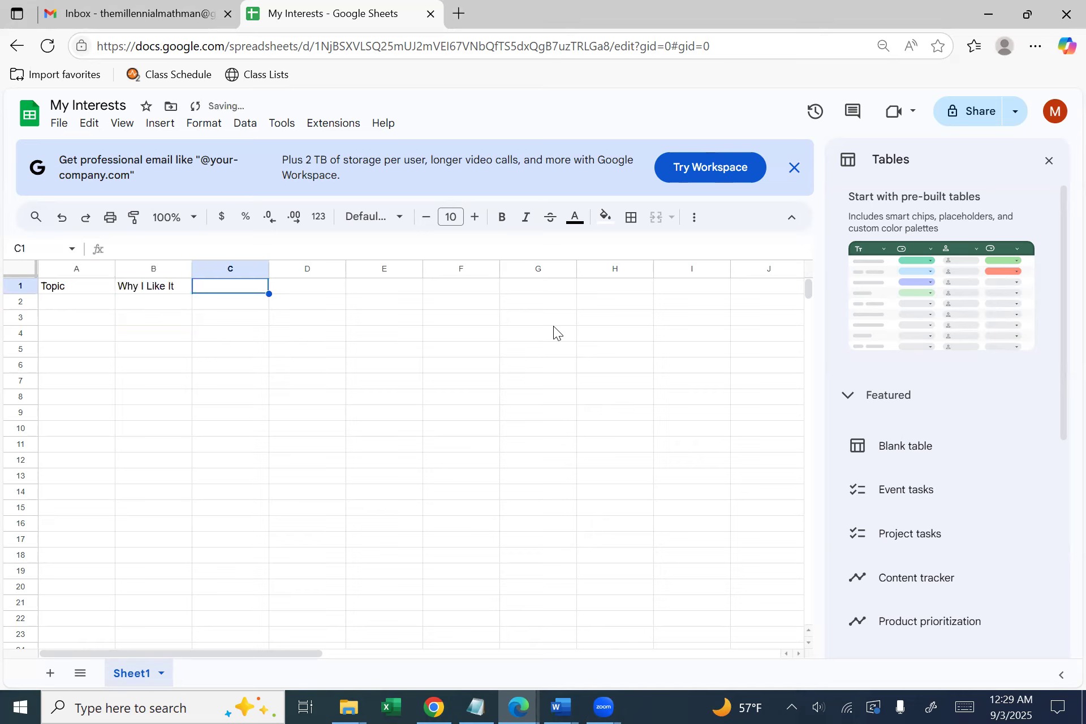
{"action": "type", "text": "Rating (1 - 10)"}
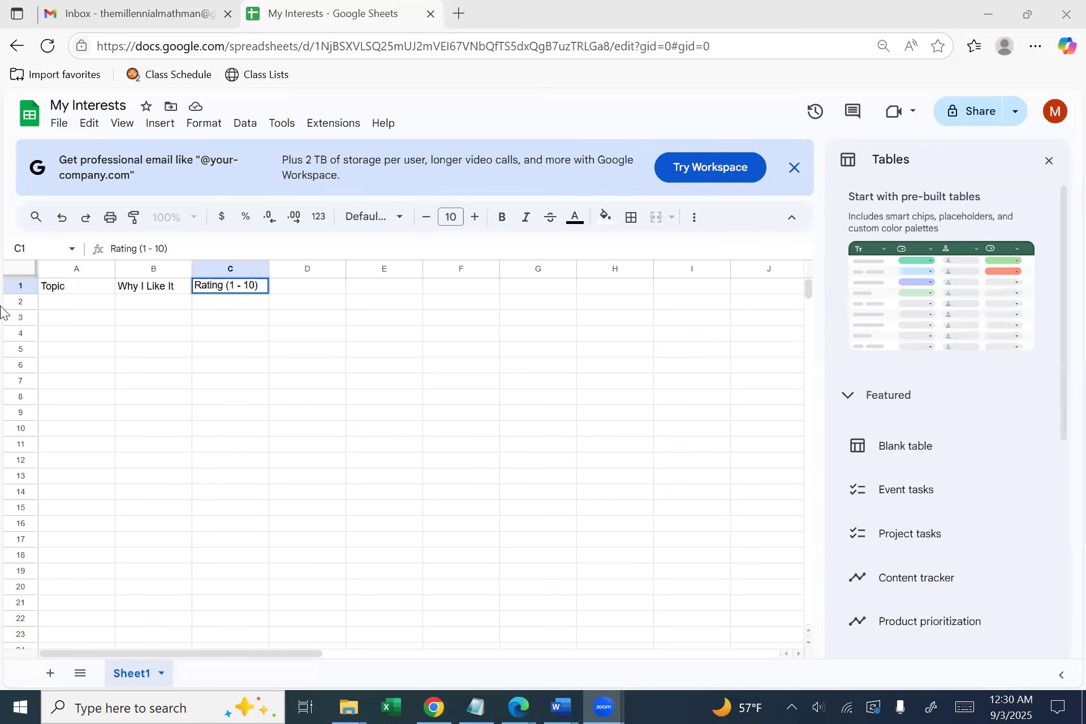
Enter Math as the first topic in cell A2
{"action": "left_click", "coordinate": [63, 300]}
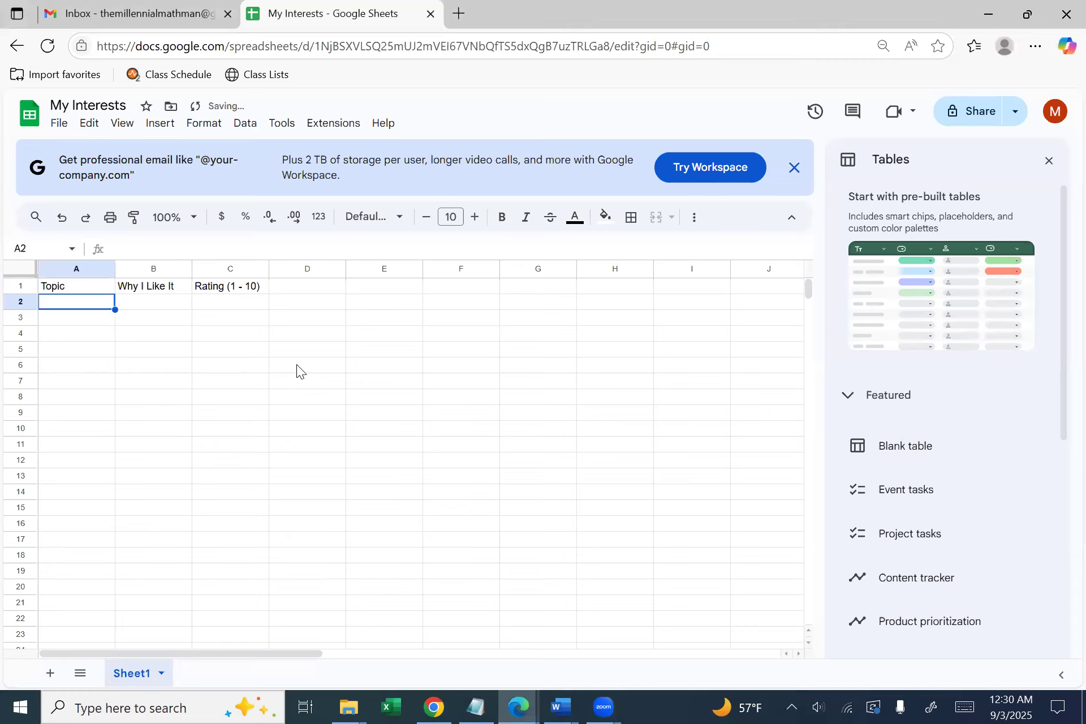
{"action": "type", "text": "Math"}
{"action": "key", "text": "Tab"}
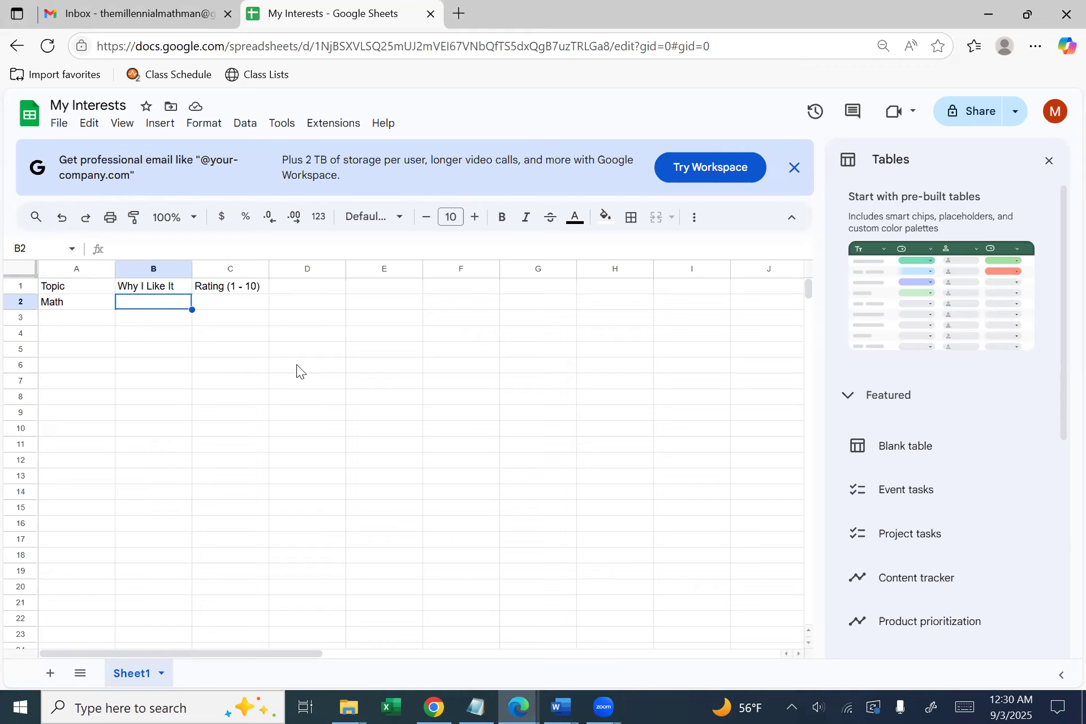
Enter in B2: "There is often a correct answer, even if there is not one way to get there. Also, helps to make sense of the world."
{"action": "type", "text": "There is"}
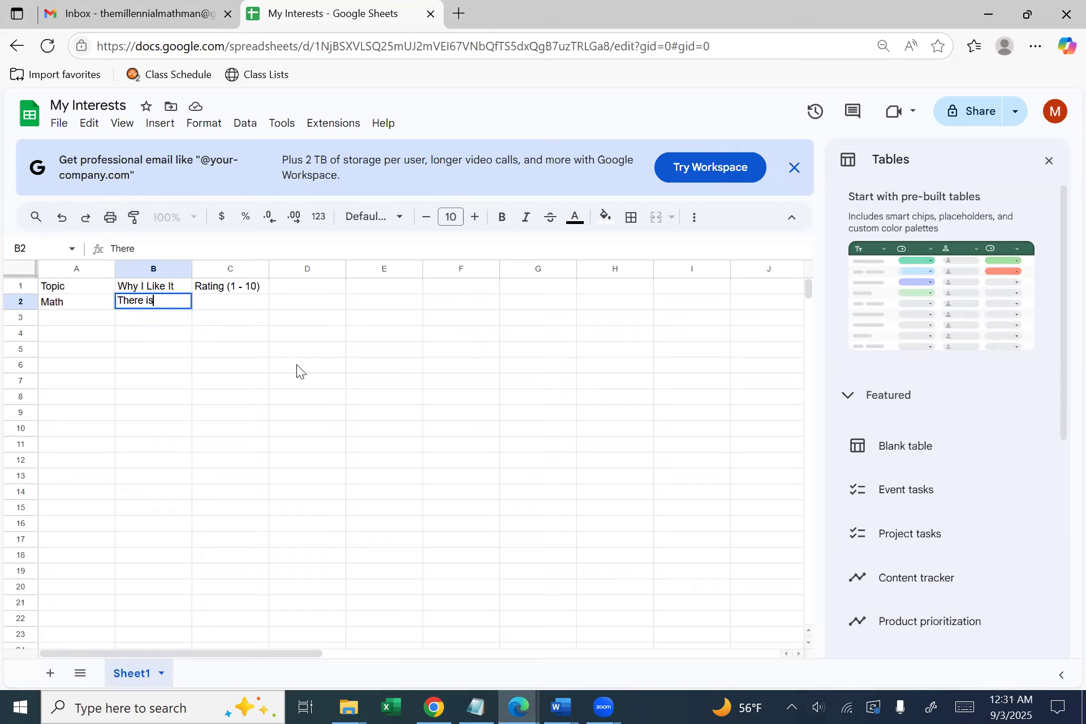
{"action": "type", "text": " often a corre"}
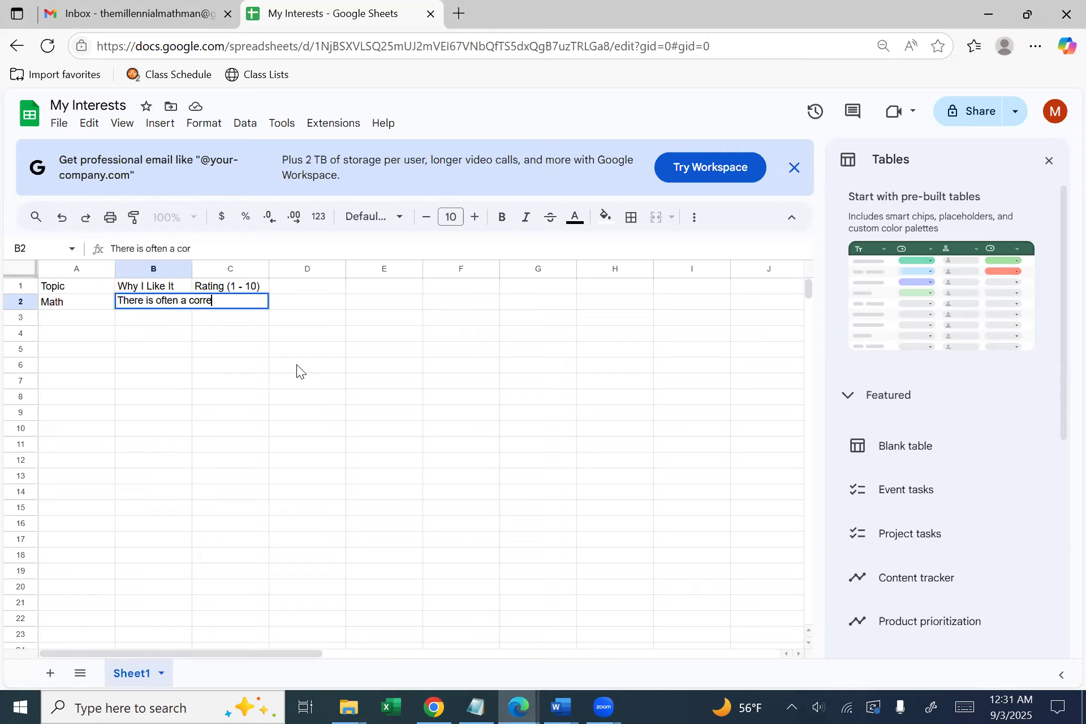
{"action": "type", "text": "ct answer, even if"}
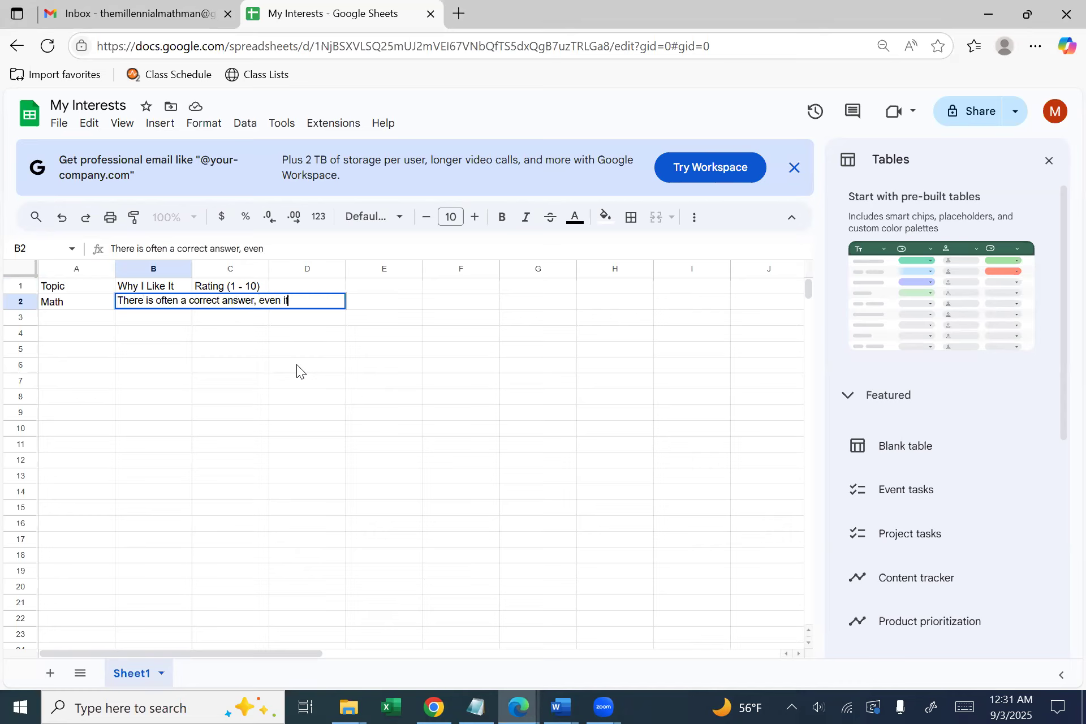
{"action": "type", "text": " there is not on"}
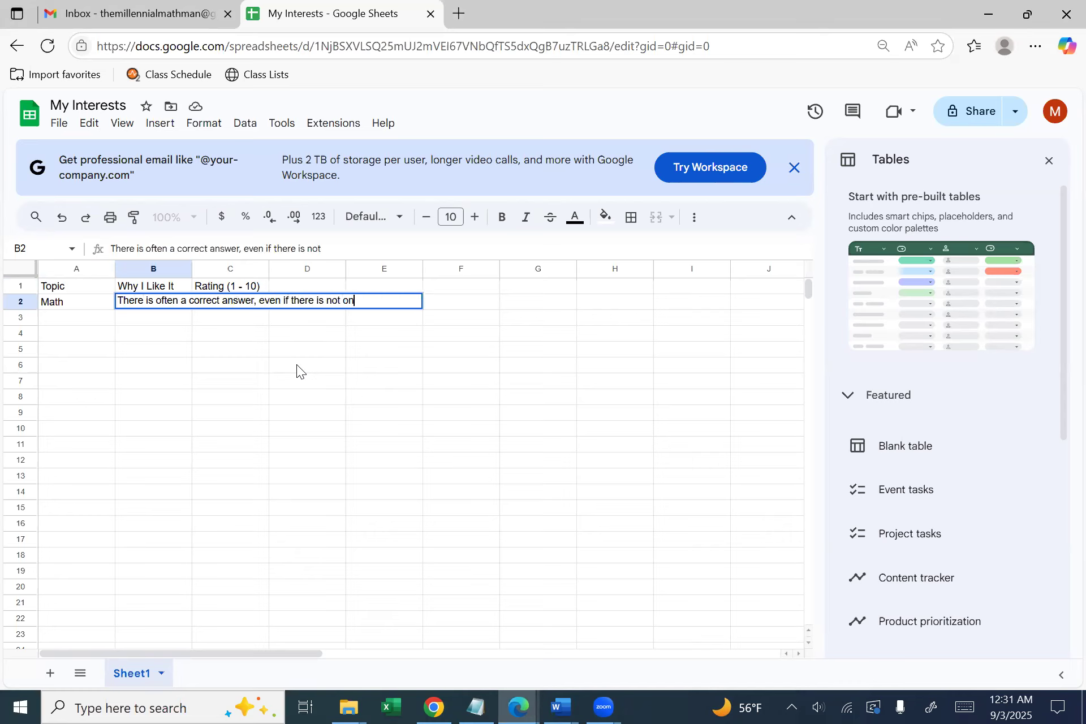
{"action": "type", "text": "e way to get there"}
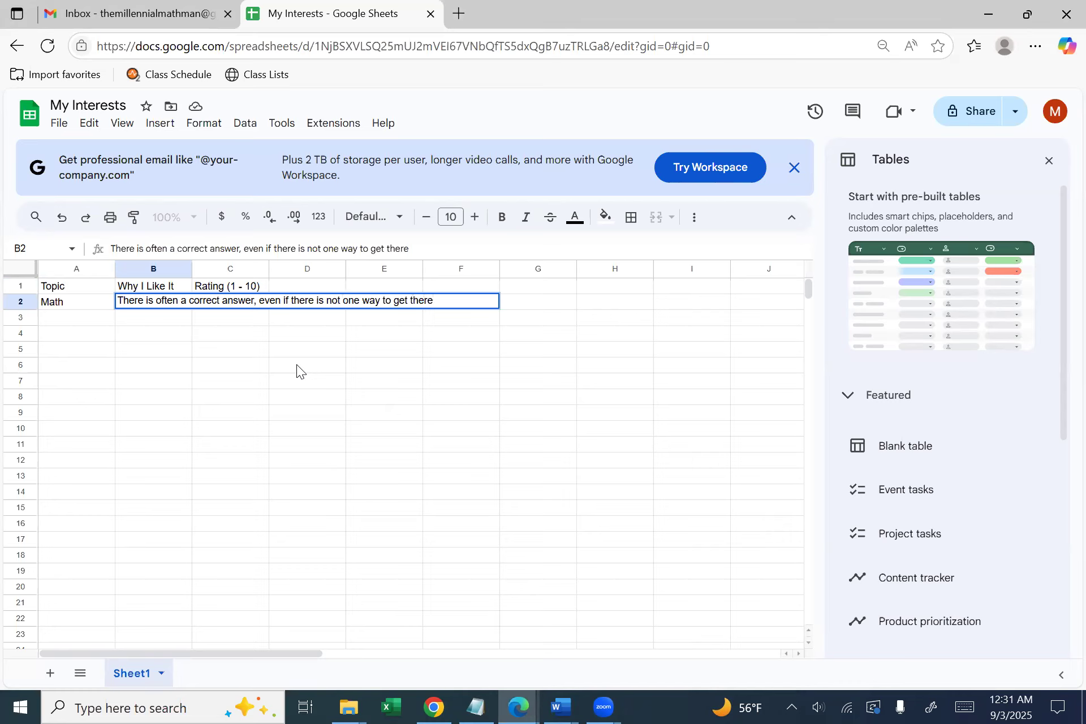
{"action": "type", "text": ". Also, helps to make sense of the world."}
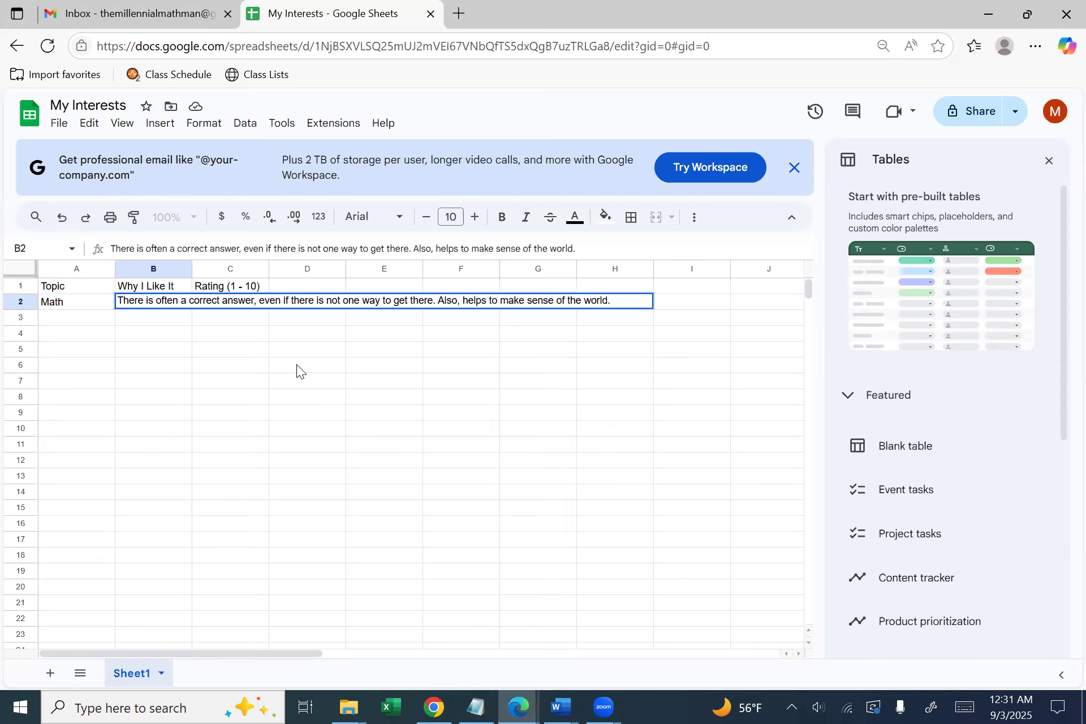
Finish the entry in B2 and widen column B to about twice its width
{"action": "key", "text": "Return"}
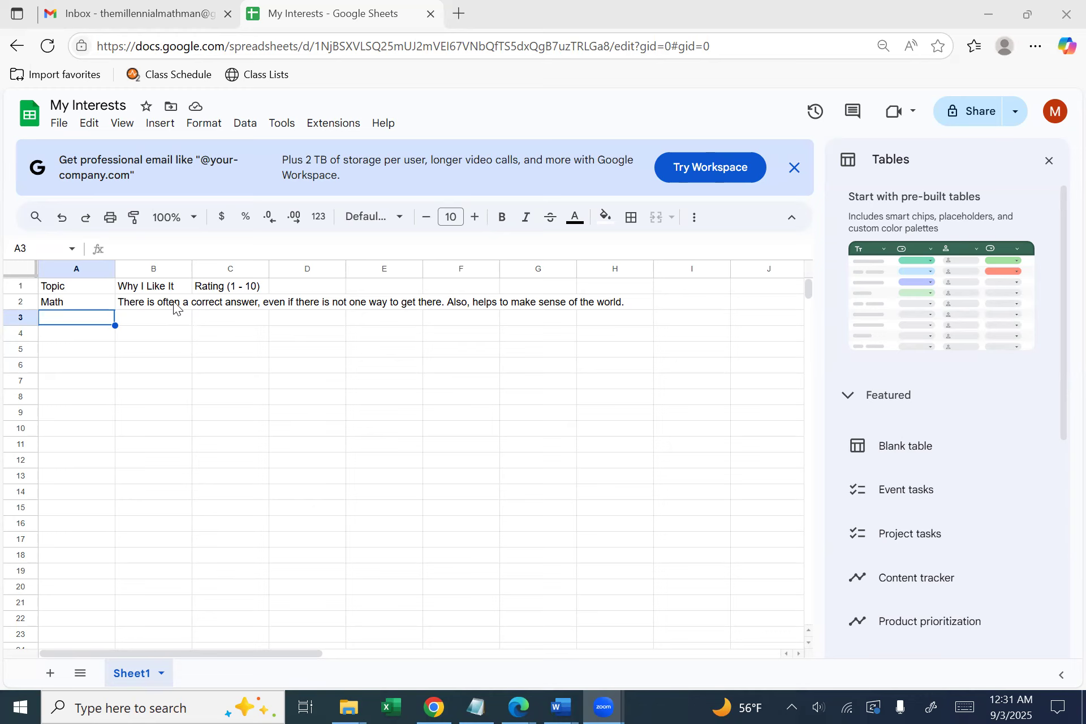
{"action": "left_click", "coordinate": [139, 309]}
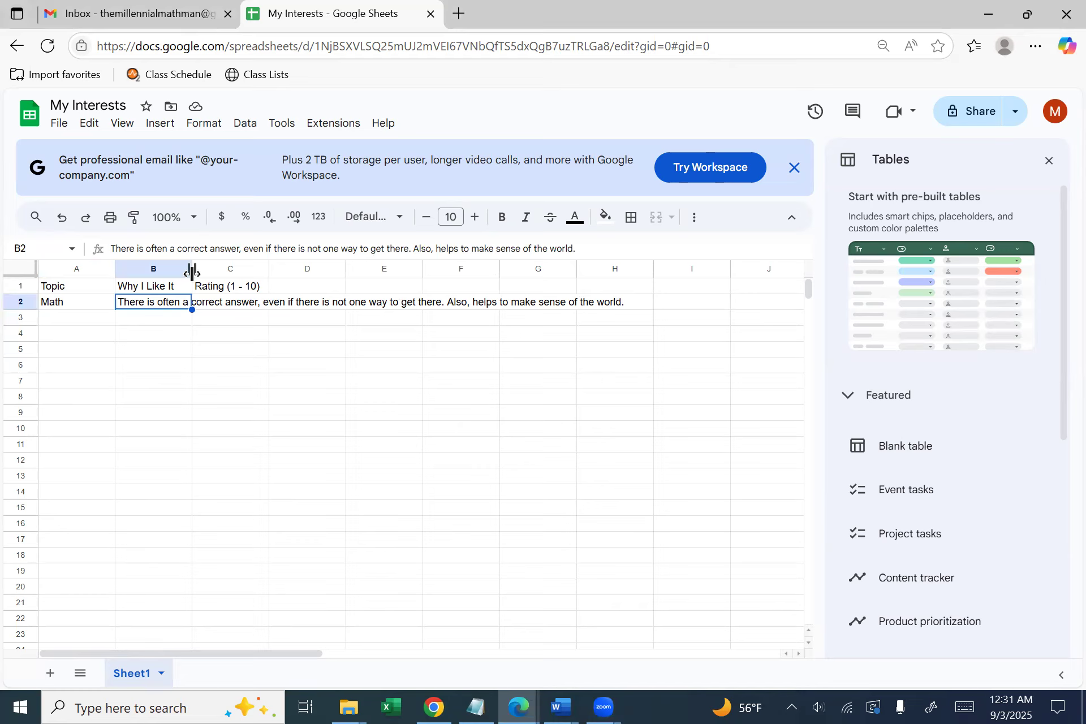
{"action": "left_click_drag", "start_coordinate": [193, 270], "coordinate": [271, 271]}
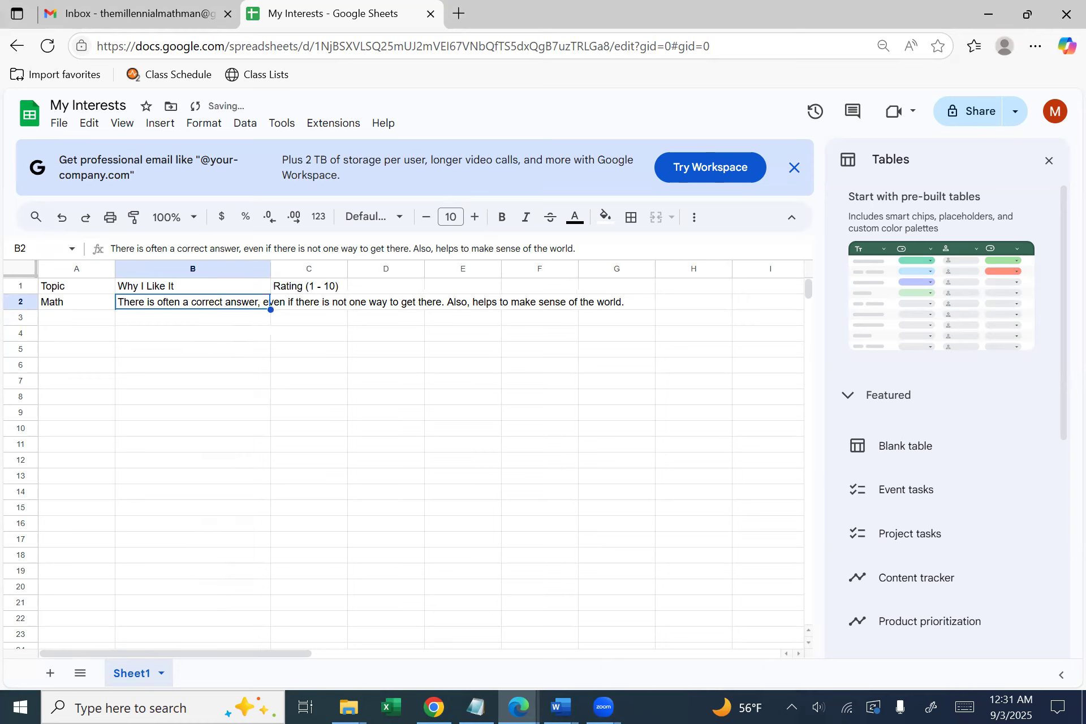
Set the text wrapping of cell B2 to Wrap so the explanation fits within the column
{"action": "mouse_move", "coordinate": [931, 528]}
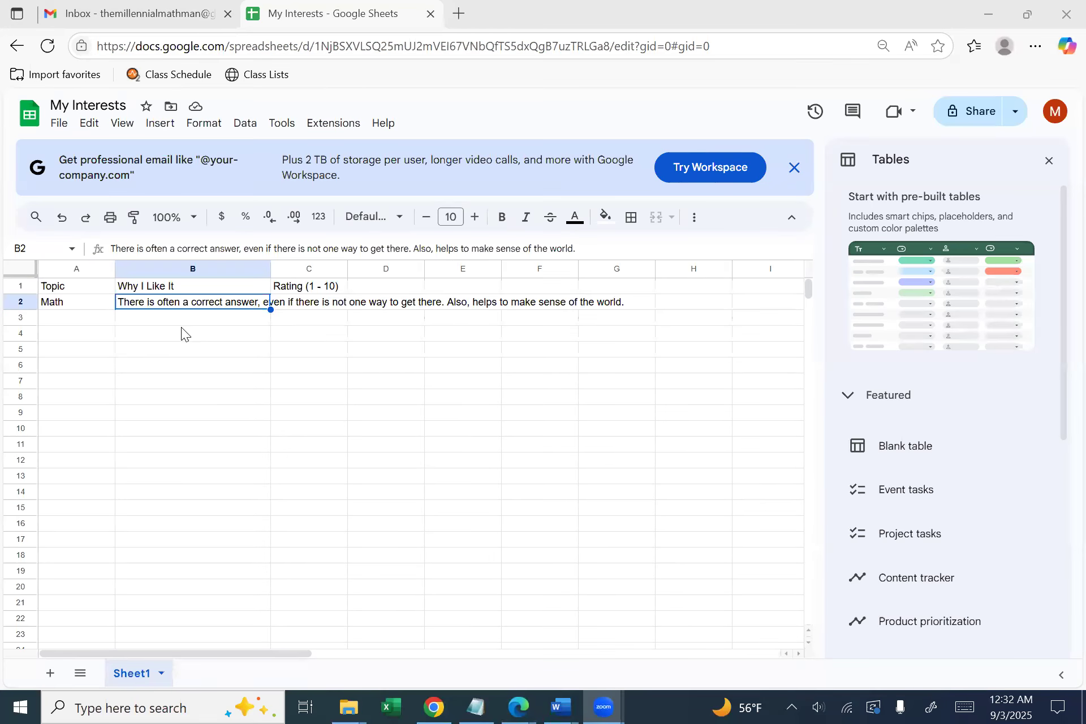
{"action": "left_click", "coordinate": [162, 314]}
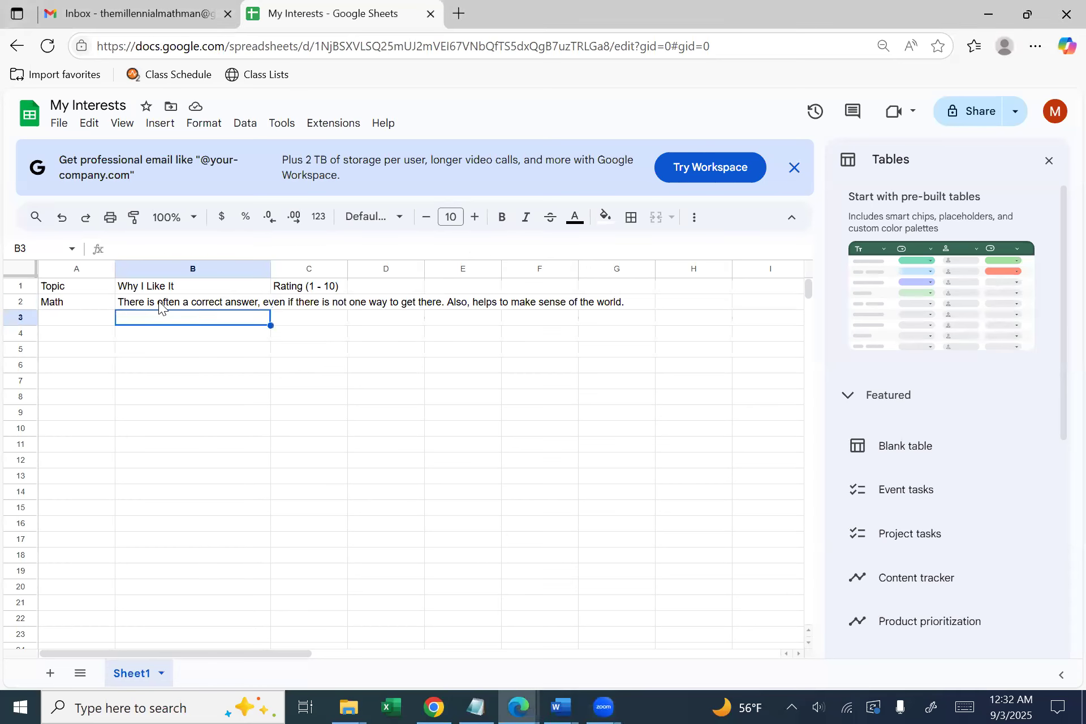
{"action": "left_click", "coordinate": [169, 305]}
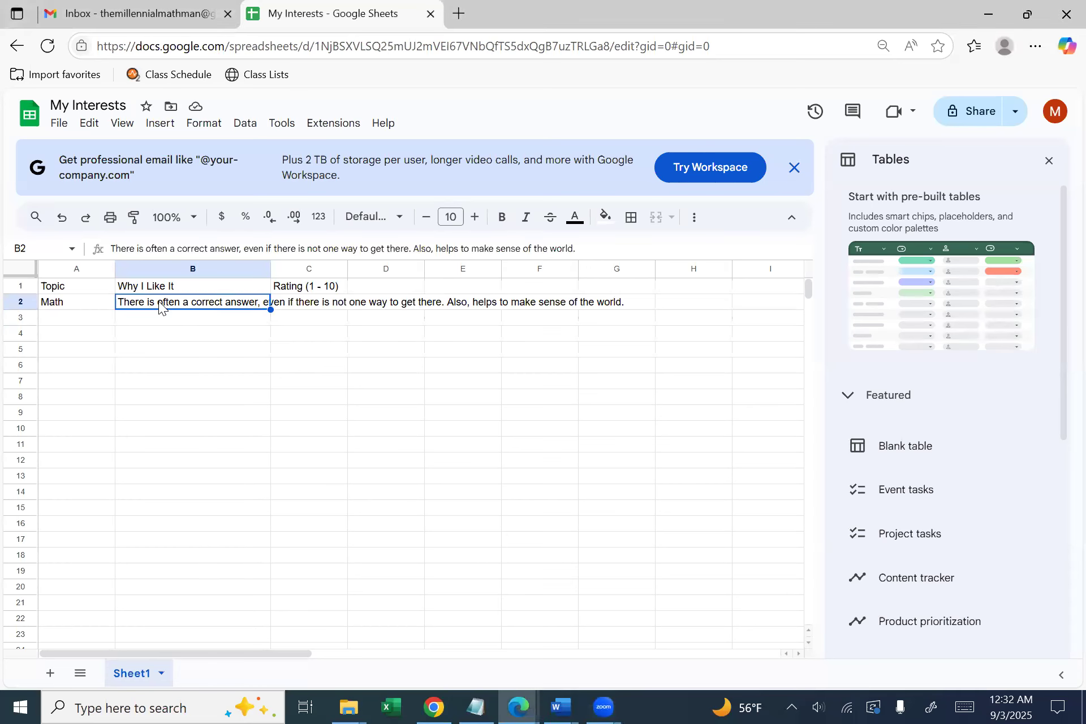
{"action": "left_click", "coordinate": [697, 221]}
{"action": "left_click", "coordinate": [509, 250]}
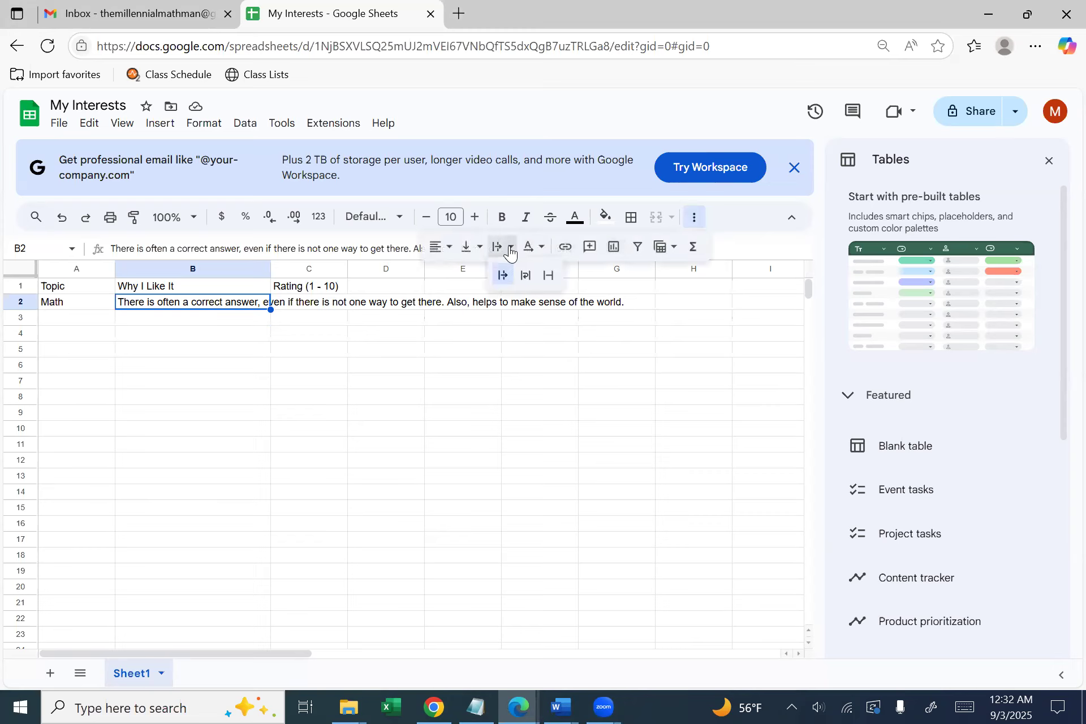
{"action": "left_click", "coordinate": [531, 276]}
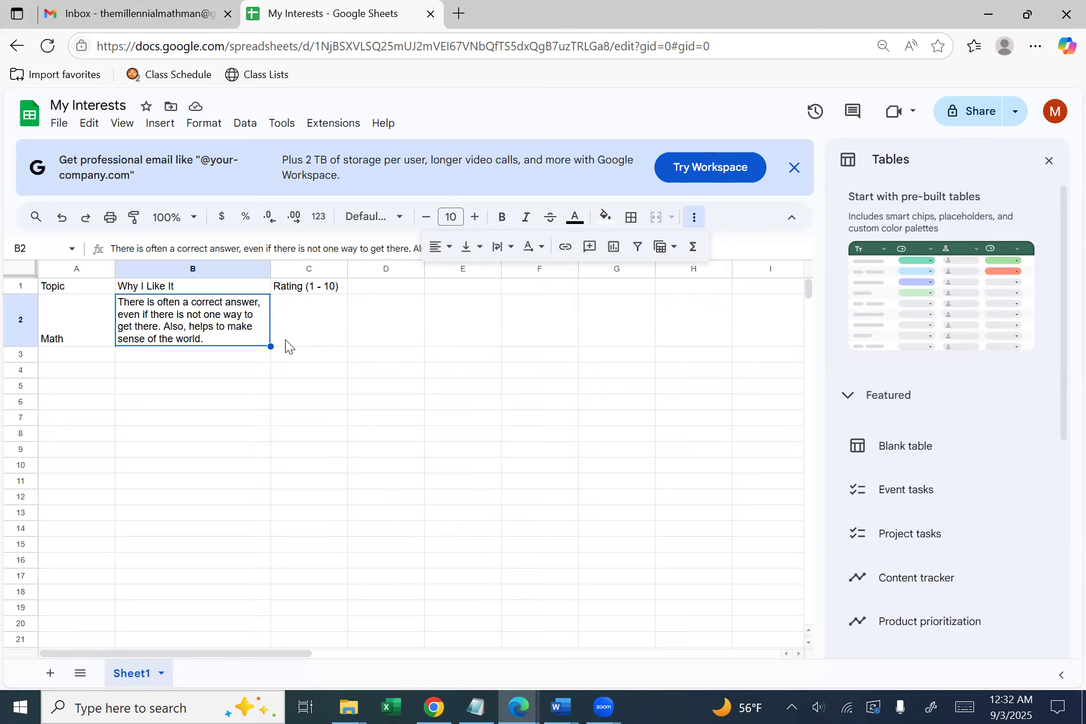
Enter 10 as the rating for Math in C2 and go to A3 for the next topic
{"action": "left_click", "coordinate": [303, 334]}
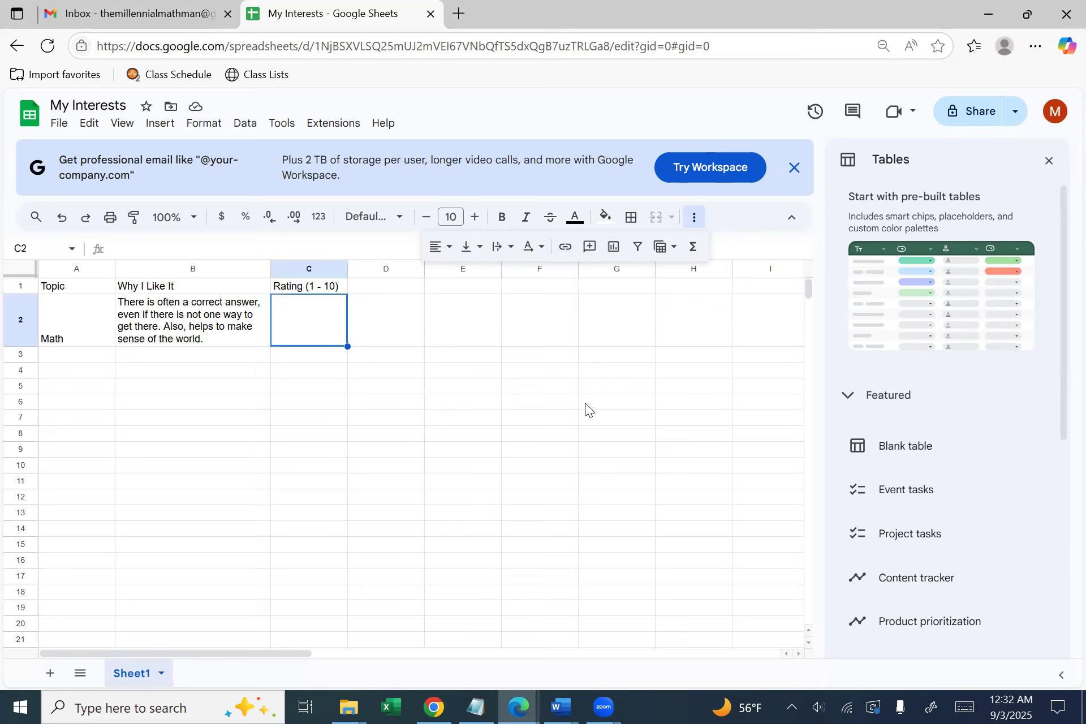
{"action": "type", "text": "10"}
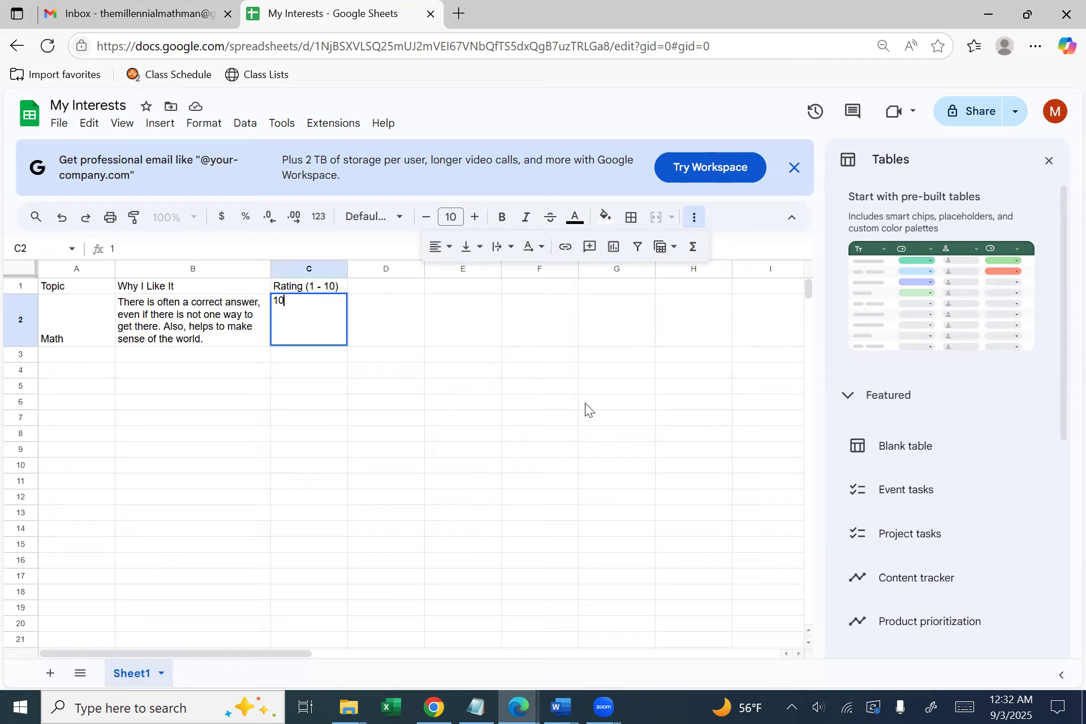
{"action": "key", "text": "Return"}
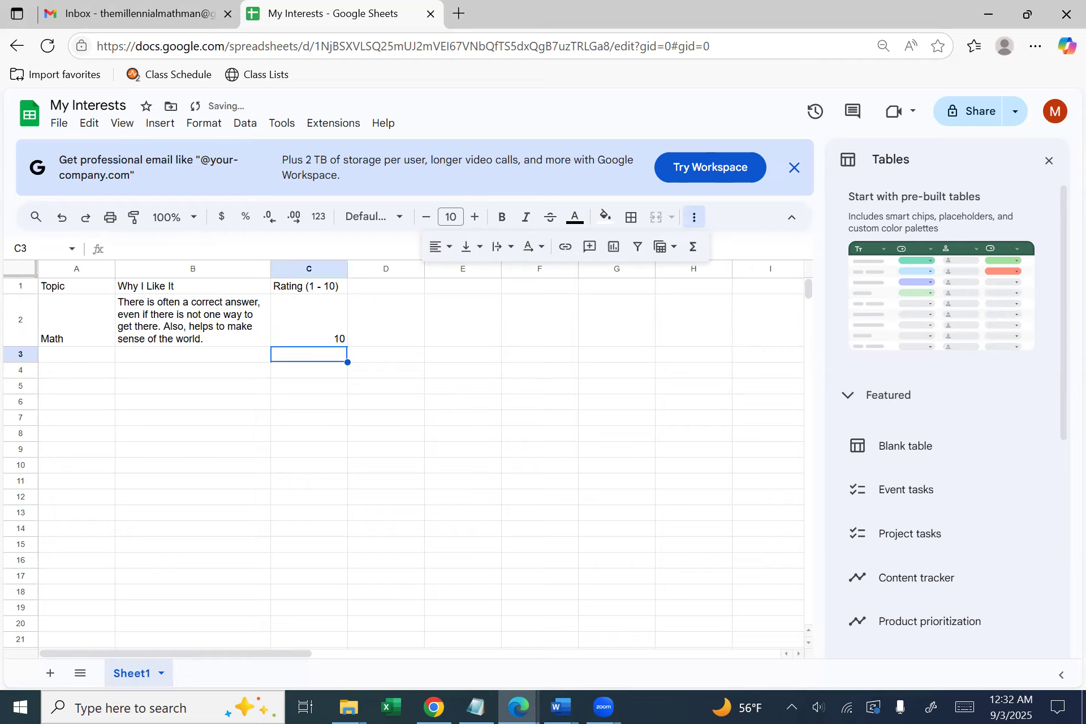
{"action": "key", "text": "Left"}
{"action": "key", "text": "Left"}
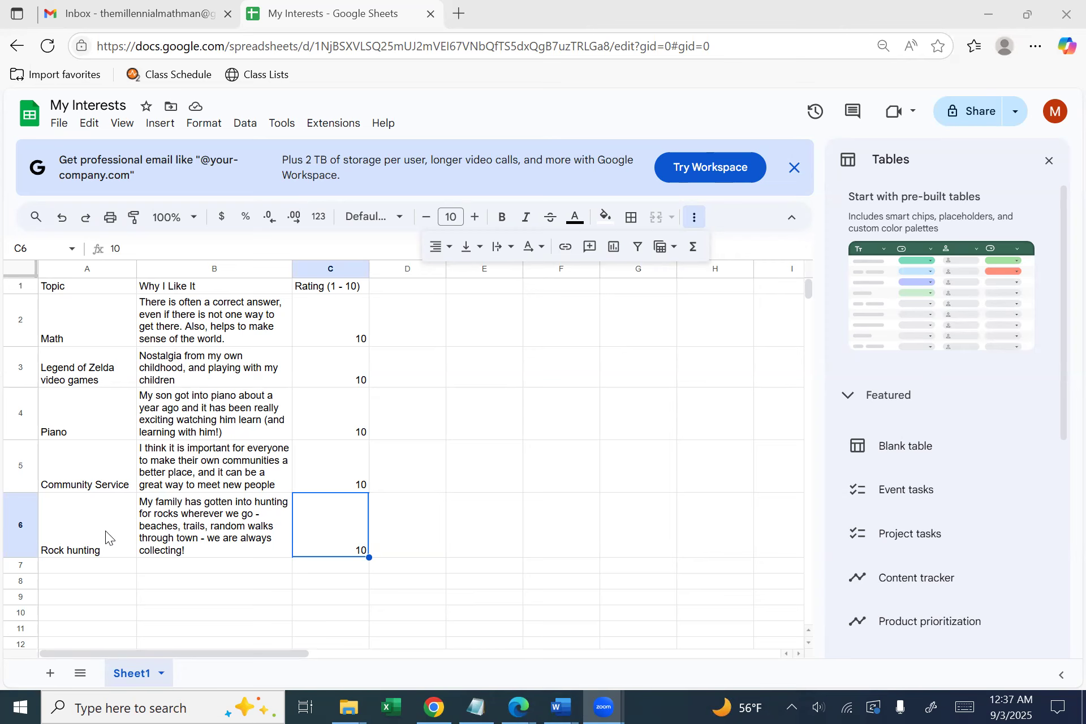
Switch to Gmail, return to the inbox, and open Google Classroom from the Google apps
{"action": "mouse_move", "coordinate": [928, 621]}
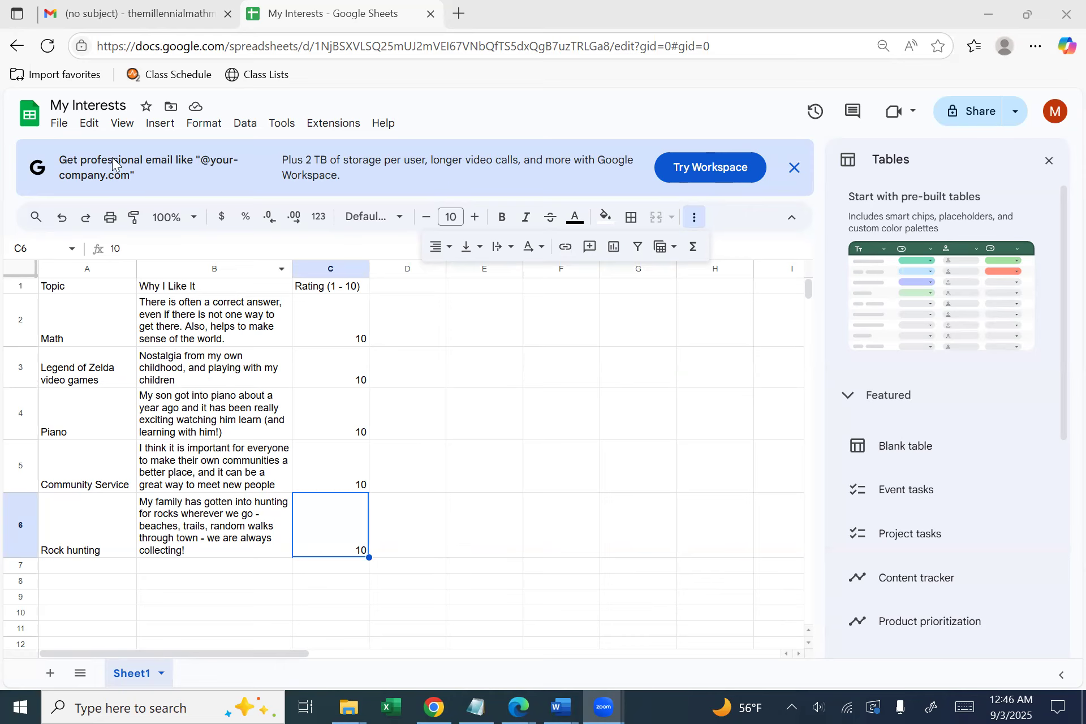
{"action": "left_click", "coordinate": [132, 16]}
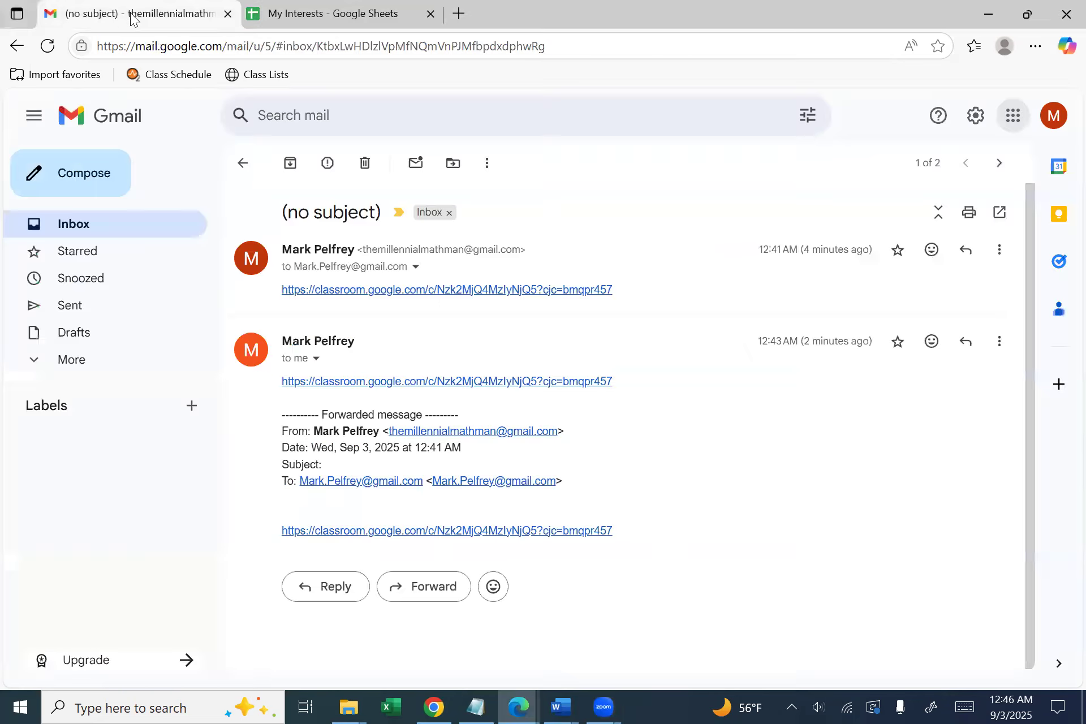
{"action": "left_click", "coordinate": [105, 122]}
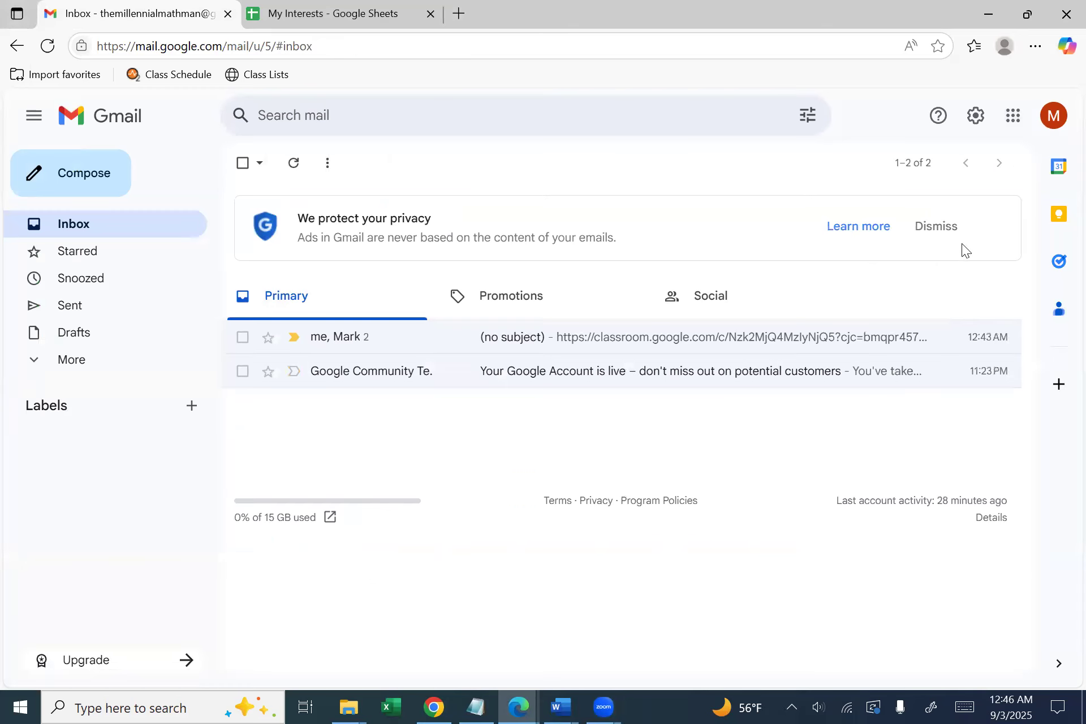
{"action": "left_click", "coordinate": [1015, 119]}
{"action": "scroll", "coordinate": [932, 429], "scroll_direction": "down", "scroll_amount": 5}
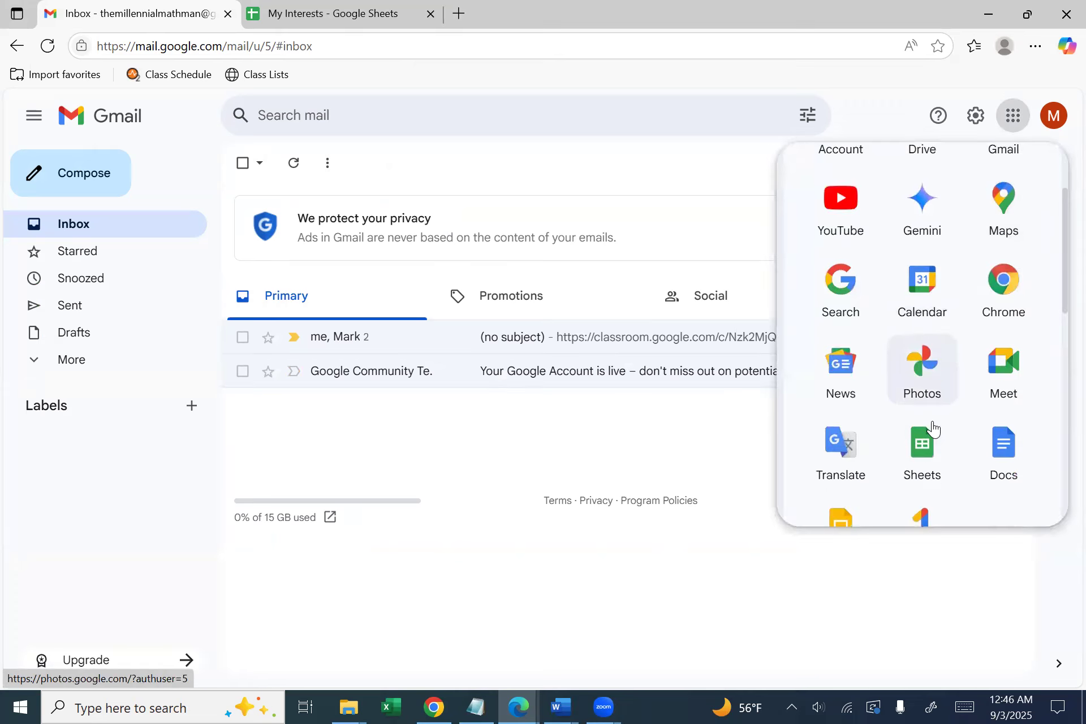
{"action": "scroll", "coordinate": [928, 413], "scroll_direction": "down", "scroll_amount": 4}
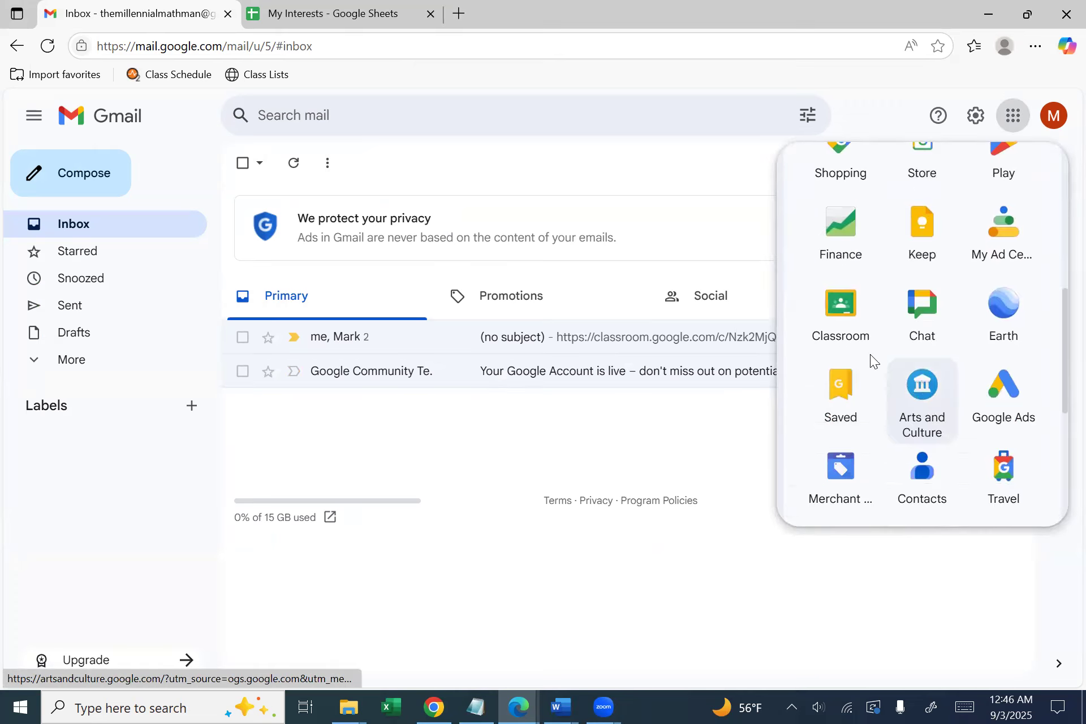
{"action": "left_click", "coordinate": [848, 317]}
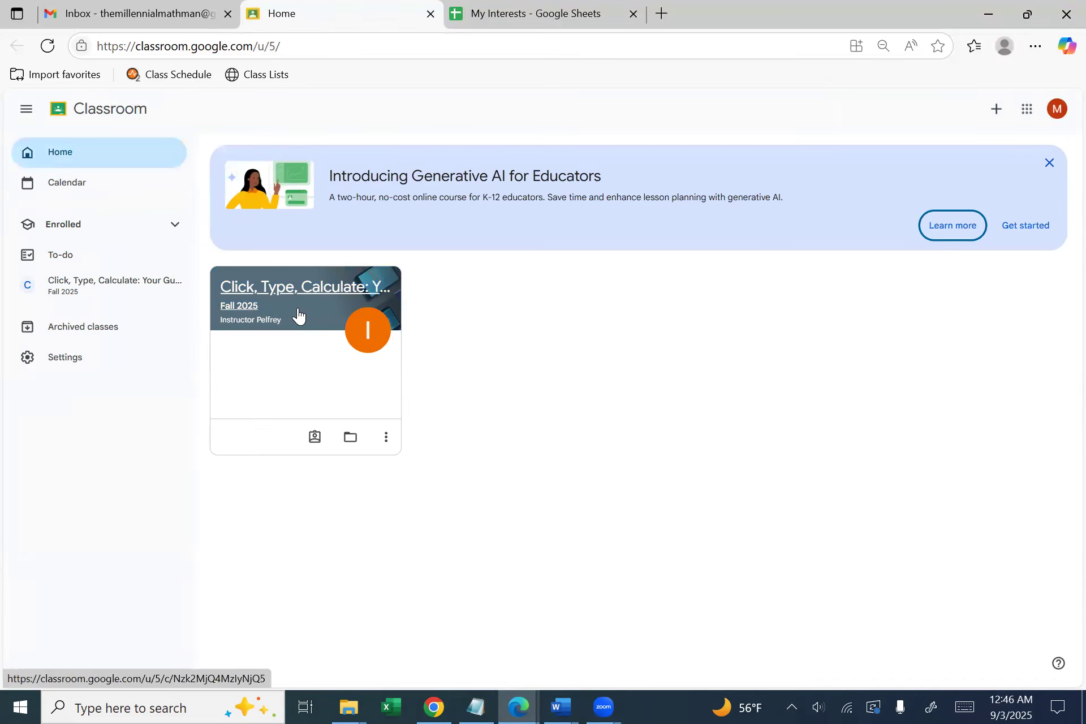
Open Week 1 Assignment in the class Click, Type, Calculate: Your Guide to Spreadsheets and dismiss the private comments tip
{"action": "left_click", "coordinate": [313, 314]}
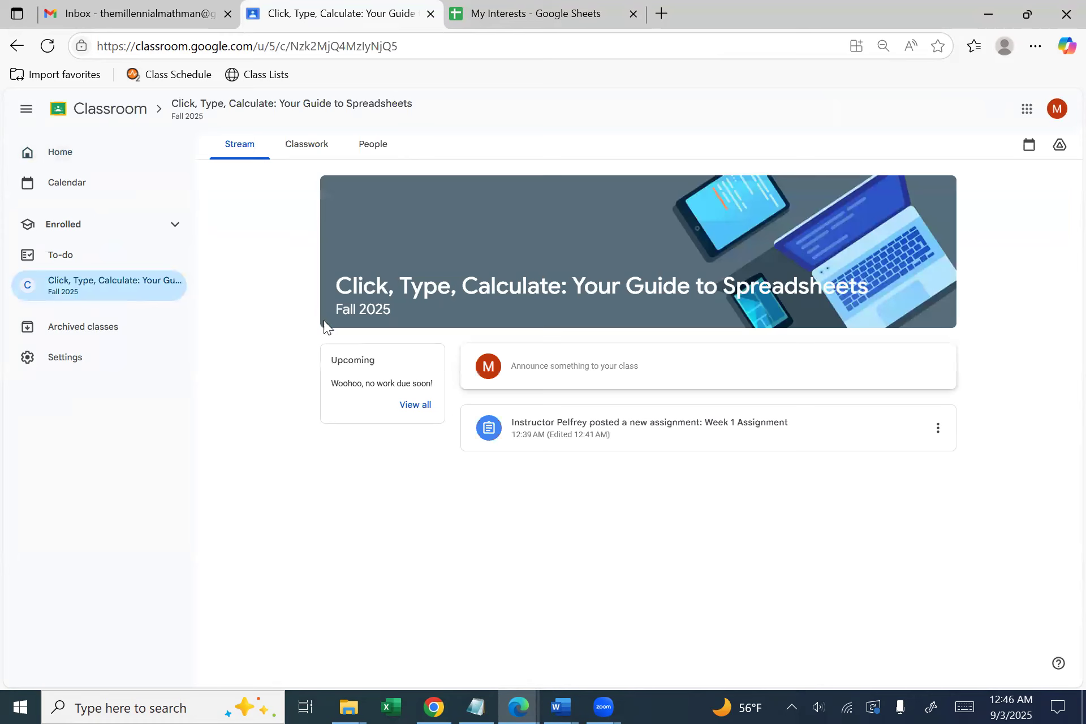
{"action": "left_click", "coordinate": [721, 434]}
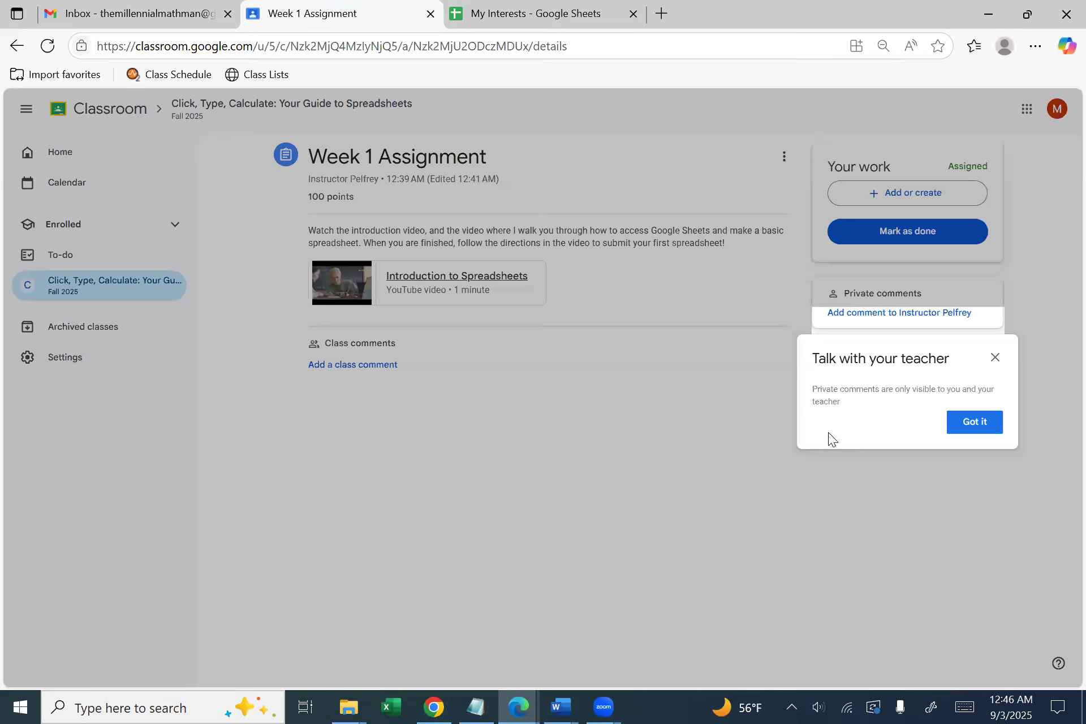
{"action": "left_click", "coordinate": [979, 430]}
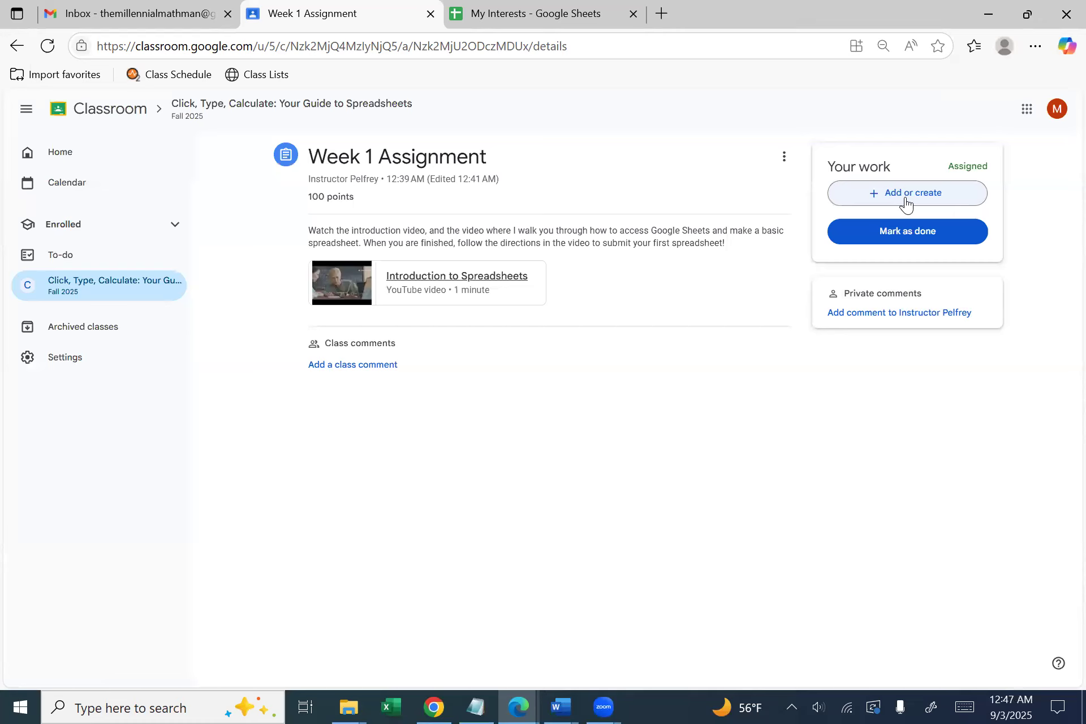
Attach the My Interests spreadsheet from Google Drive to the Week 1 Assignment
{"action": "left_click", "coordinate": [908, 195]}
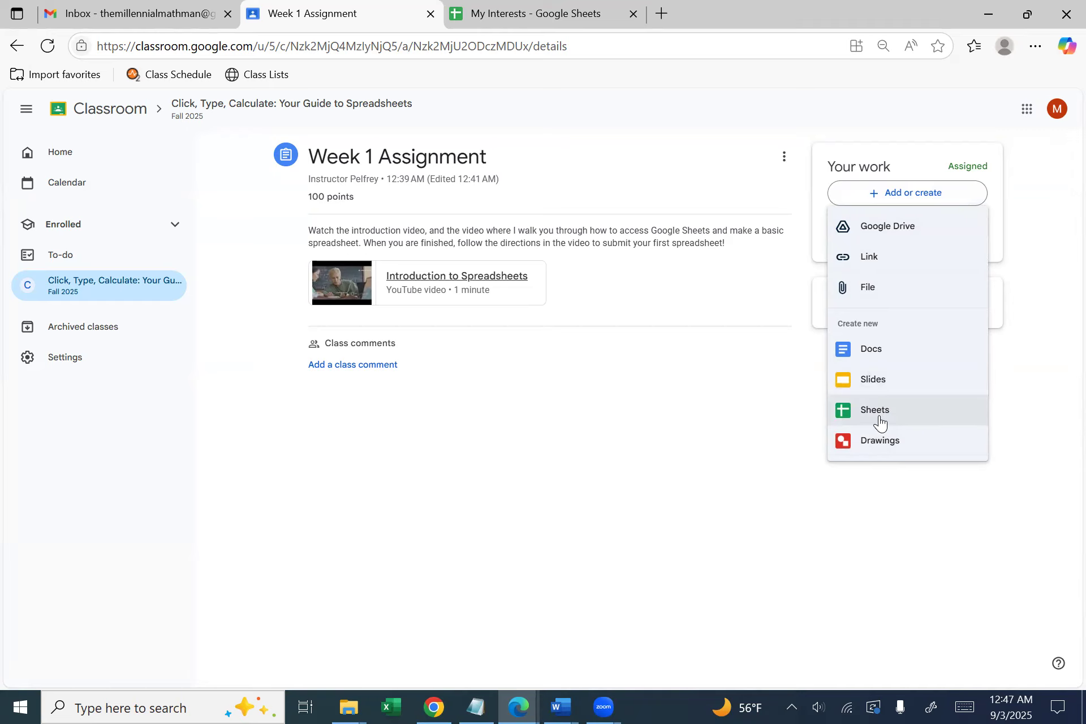
{"action": "left_click", "coordinate": [898, 231]}
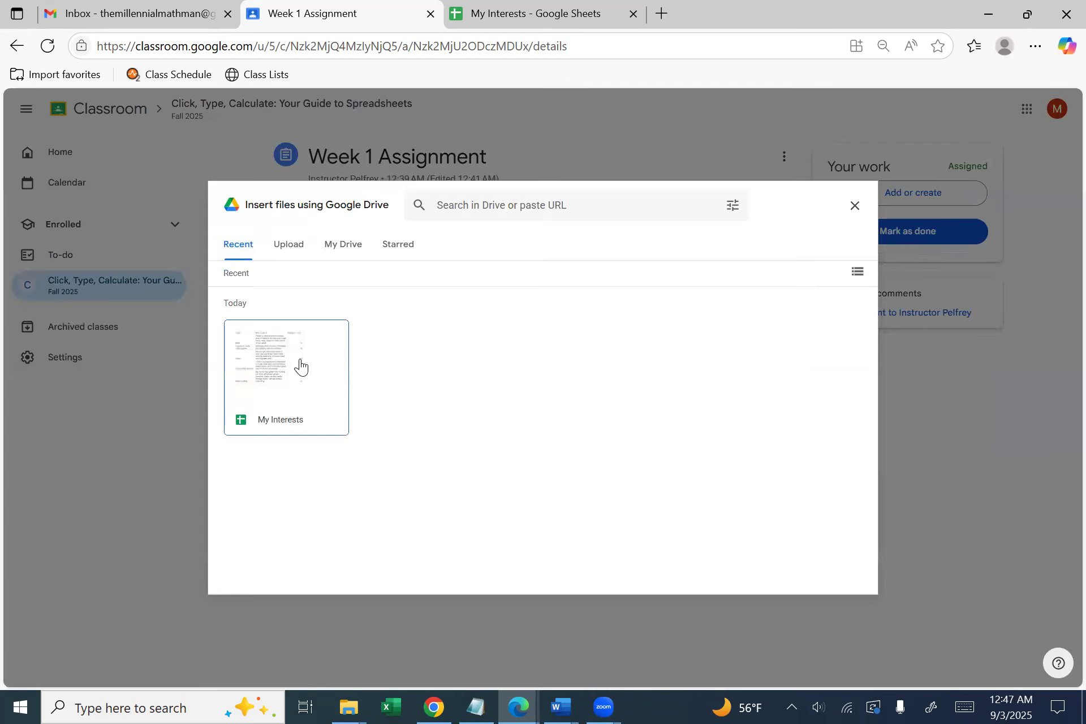
{"action": "left_click", "coordinate": [303, 371]}
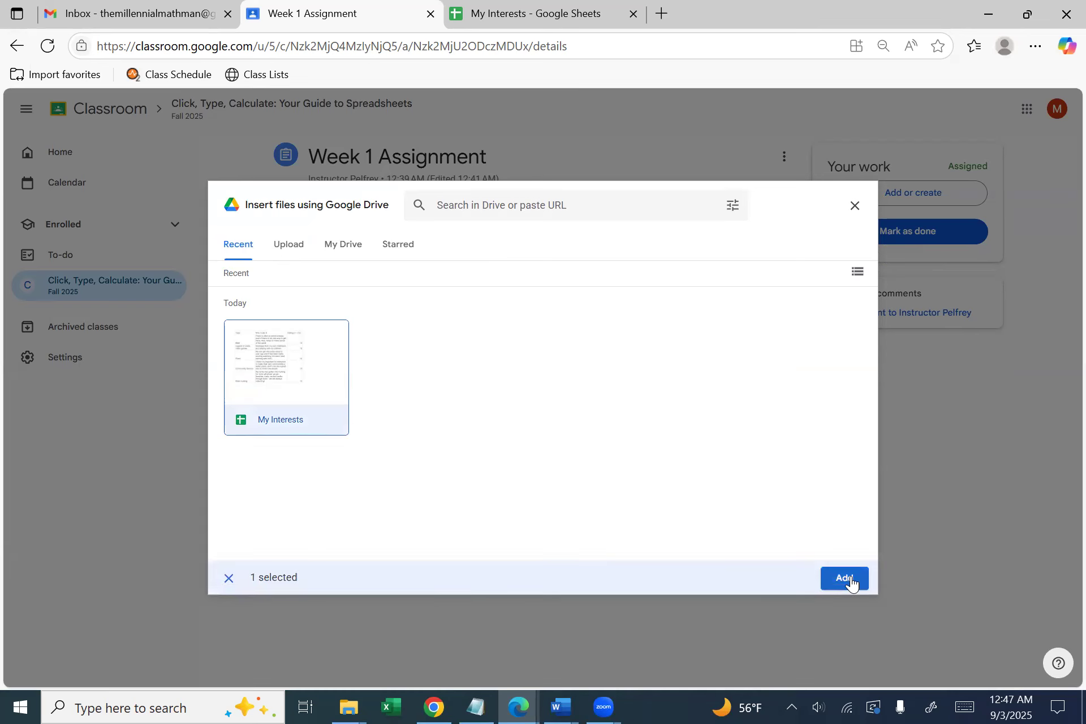
{"action": "left_click", "coordinate": [844, 577]}
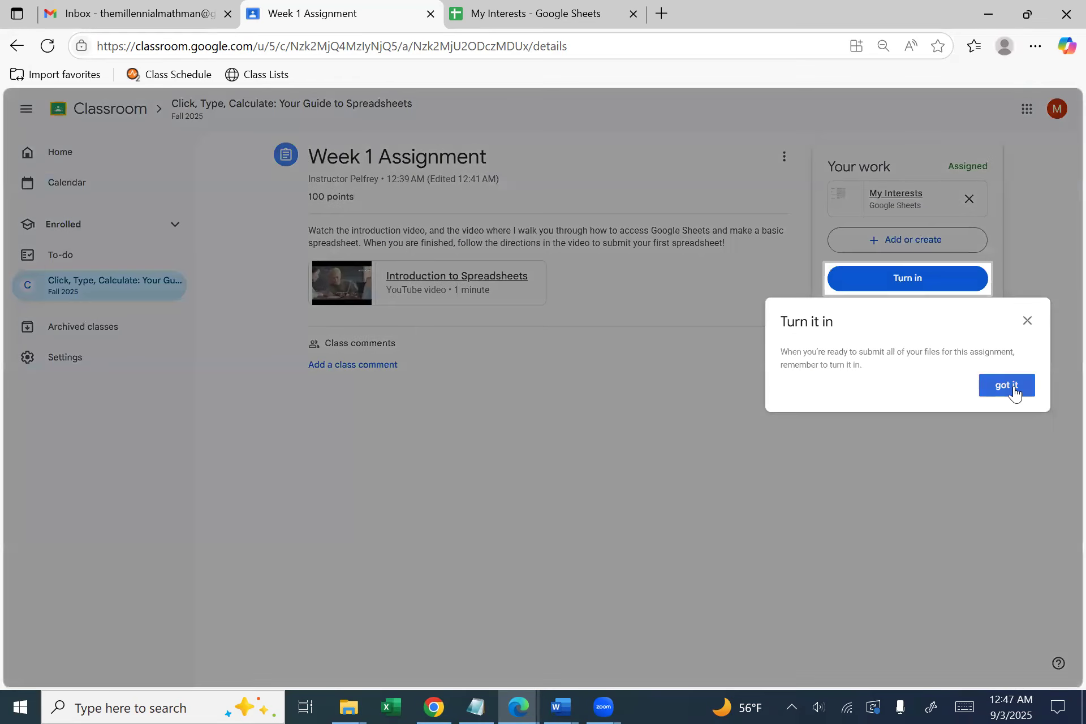
Dismiss the turn-in tip and turn in the Week 1 Assignment with the My Interests attachment
{"action": "left_click", "coordinate": [1010, 388]}
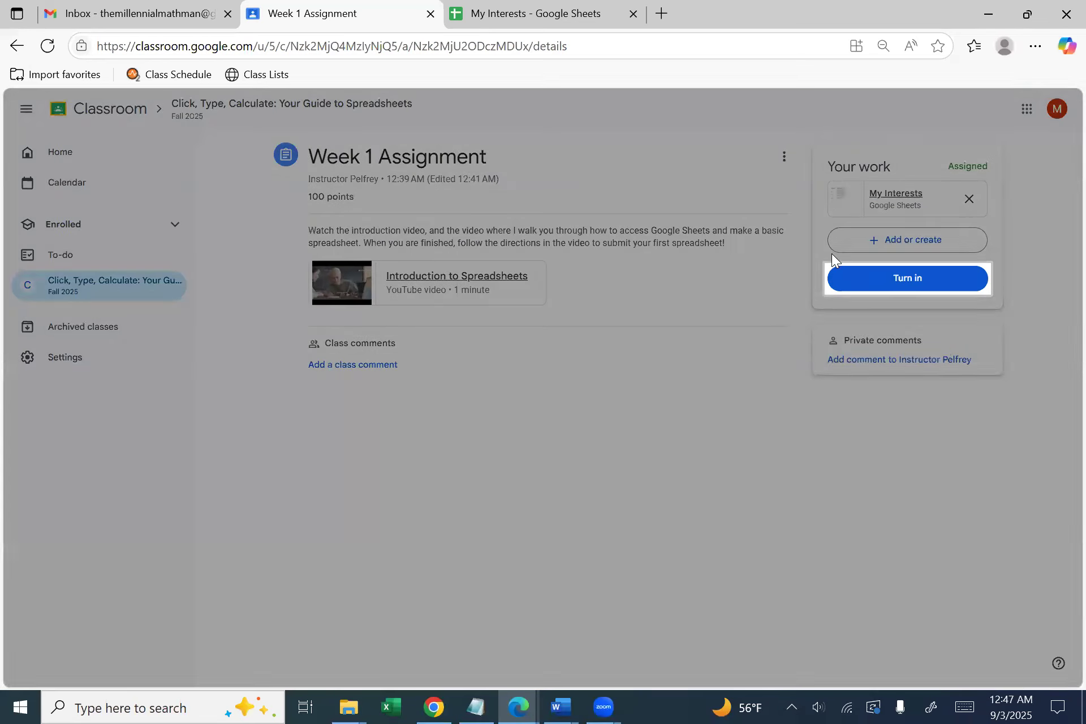
{"action": "left_click", "coordinate": [892, 284]}
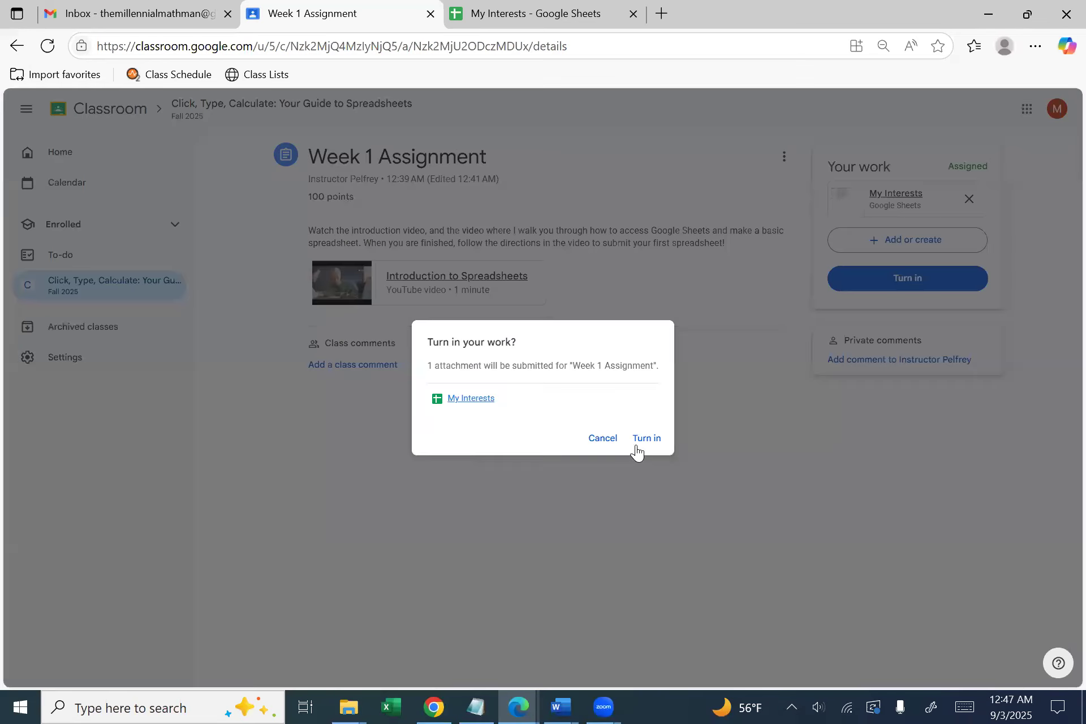
{"action": "left_click", "coordinate": [641, 440]}
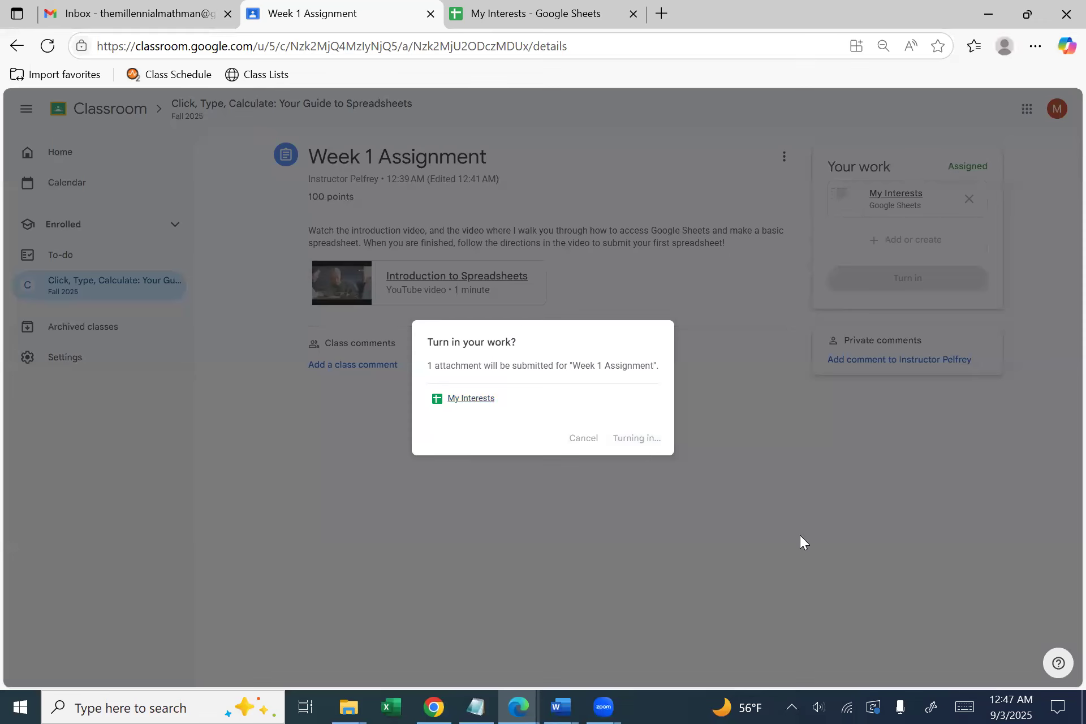